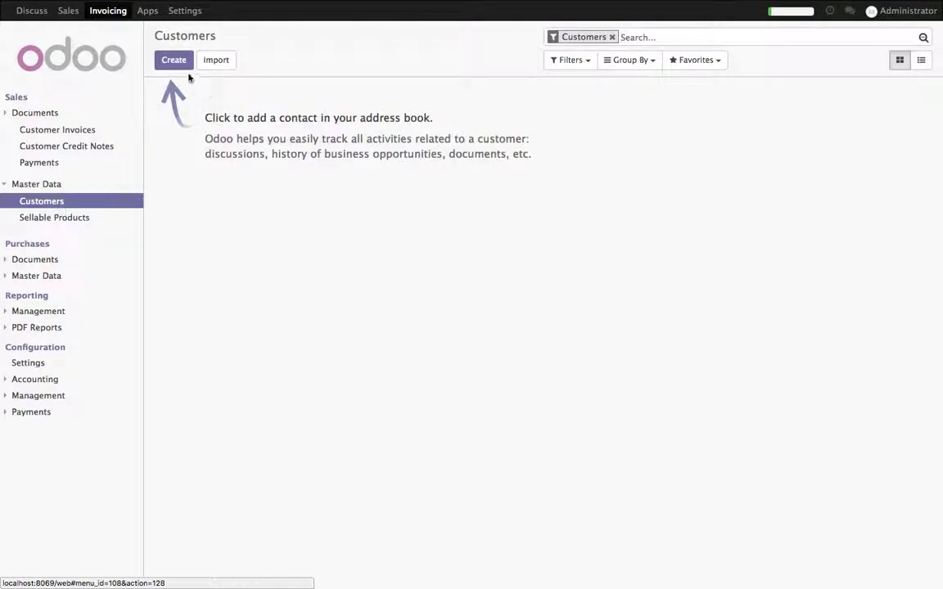
# - Create and save a company contact named Customer
pyautogui.write('Customer')
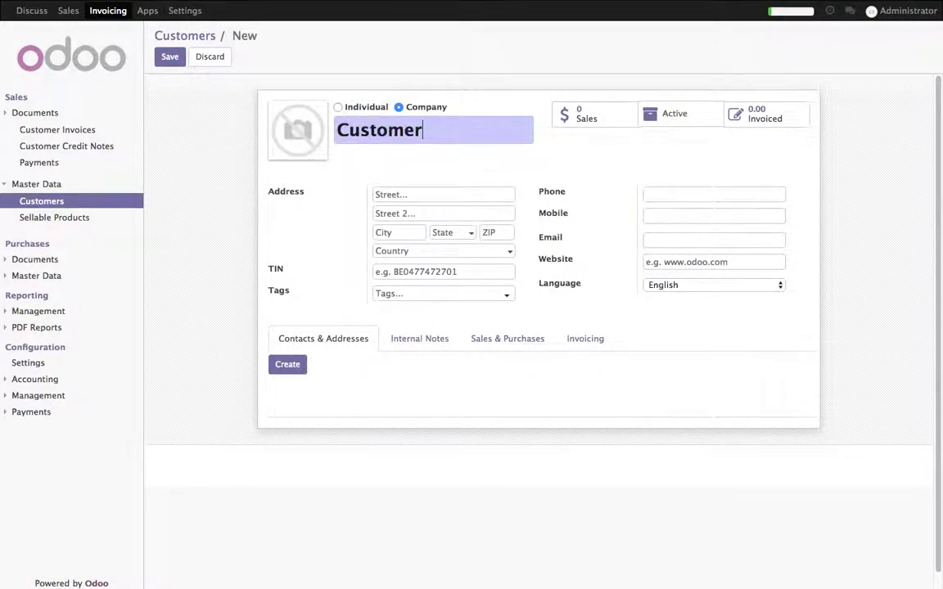
pyautogui.click(168, 57)
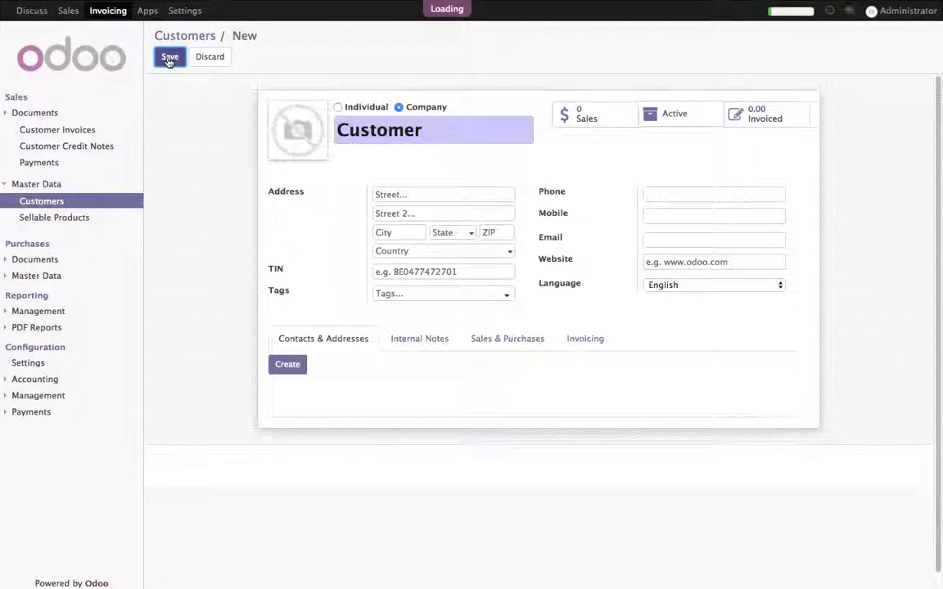
# - Start a new sellable product and give it the green laptop icon PNG from the Desktop as its image
pyautogui.click(67, 219)
pyautogui.click(170, 60)
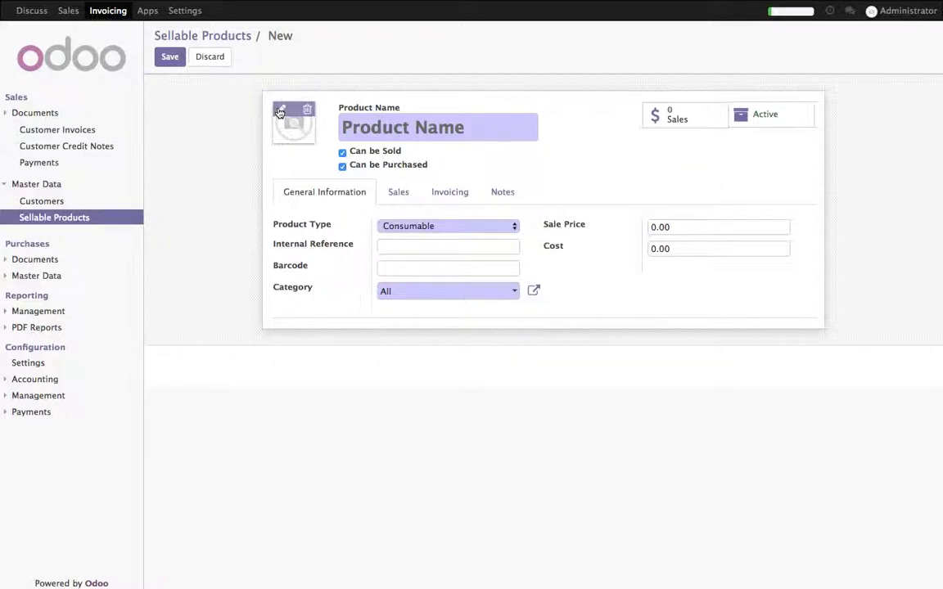
pyautogui.click(280, 108)
pyautogui.click(364, 101)
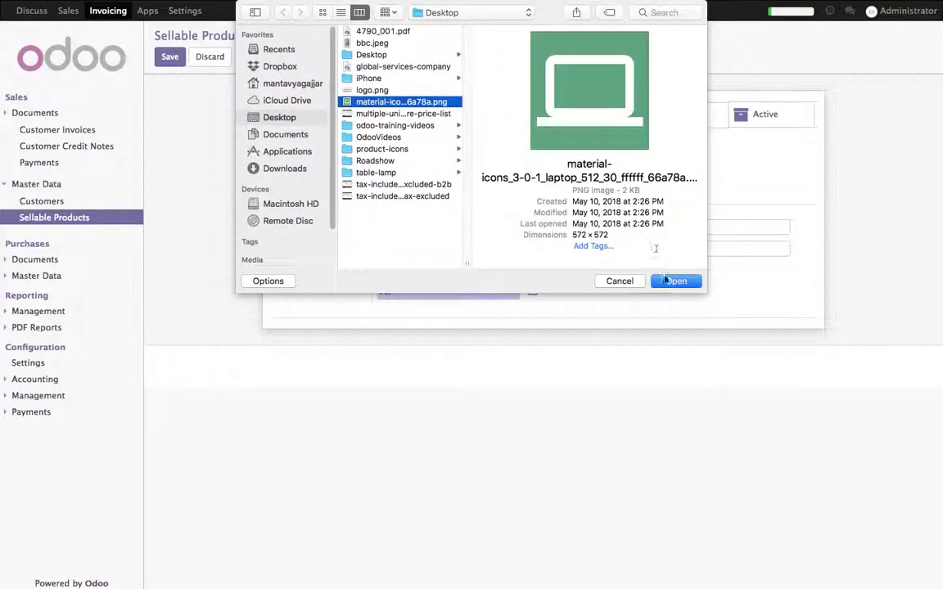
pyautogui.click(676, 280)
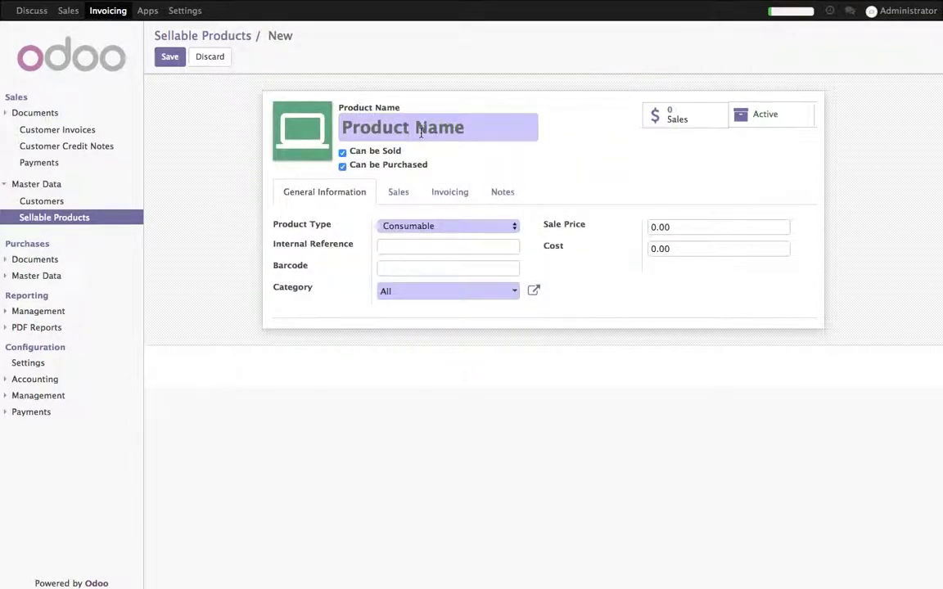
# - Name the product Computers & Laptops and set its sale price to 1000
pyautogui.click(421, 133)
pyautogui.write('Computers')
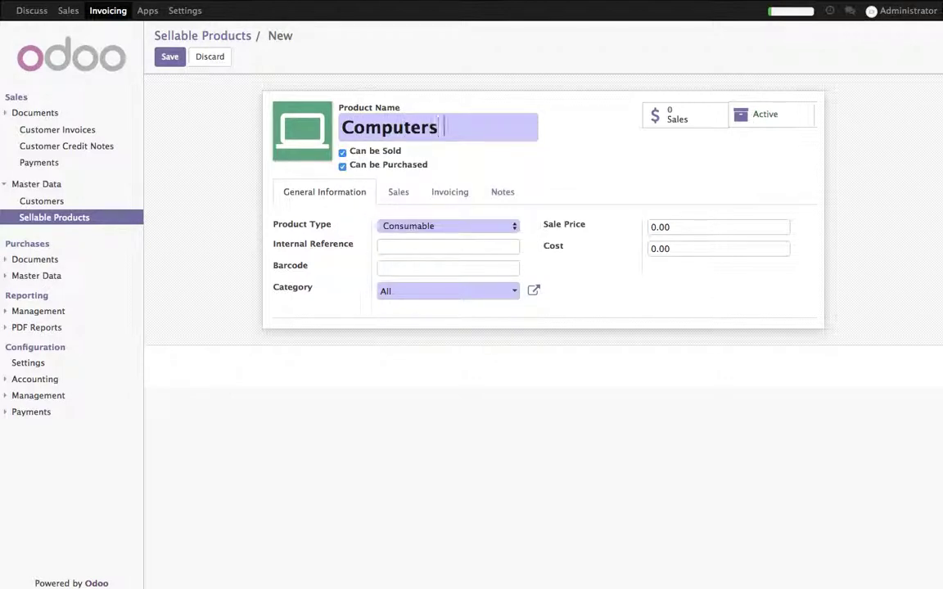
pyautogui.write(' & Laptops')
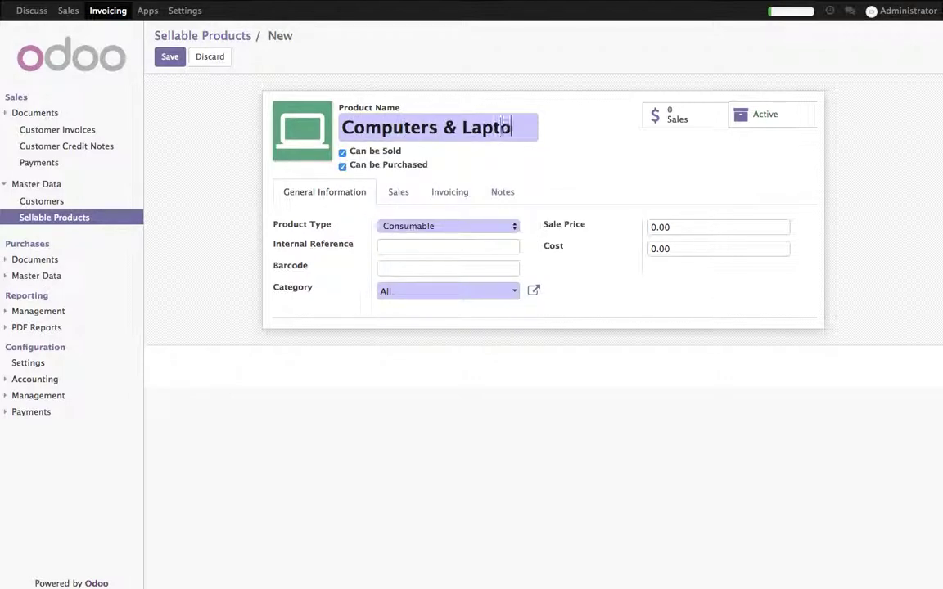
pyautogui.click(676, 228)
pyautogui.write('1000')
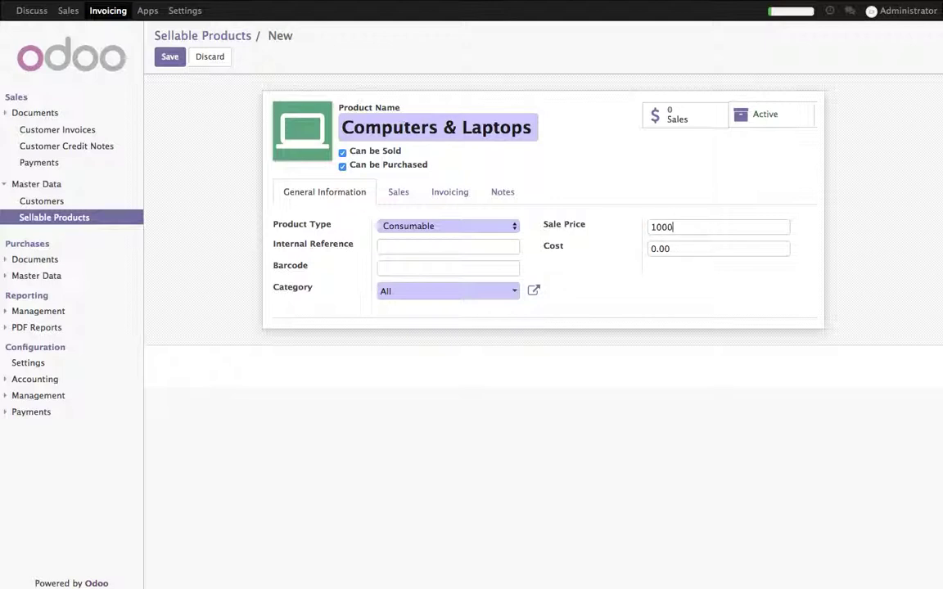
# - Assign Tax 15.00% as both the customer tax and the vendor tax of the product and save it
pyautogui.click(450, 193)
pyautogui.click(449, 254)
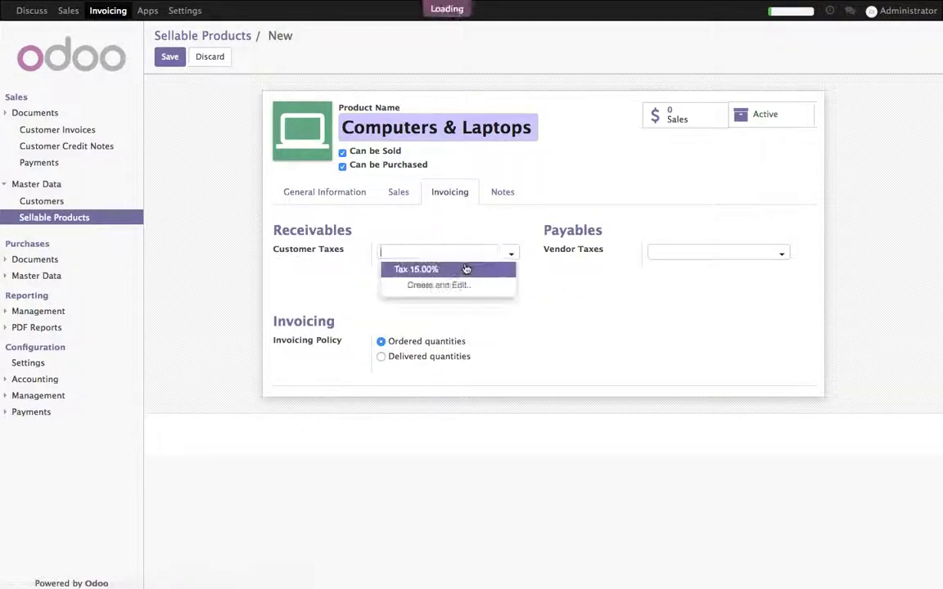
pyautogui.click(418, 269)
pyautogui.click(679, 254)
pyautogui.click(670, 268)
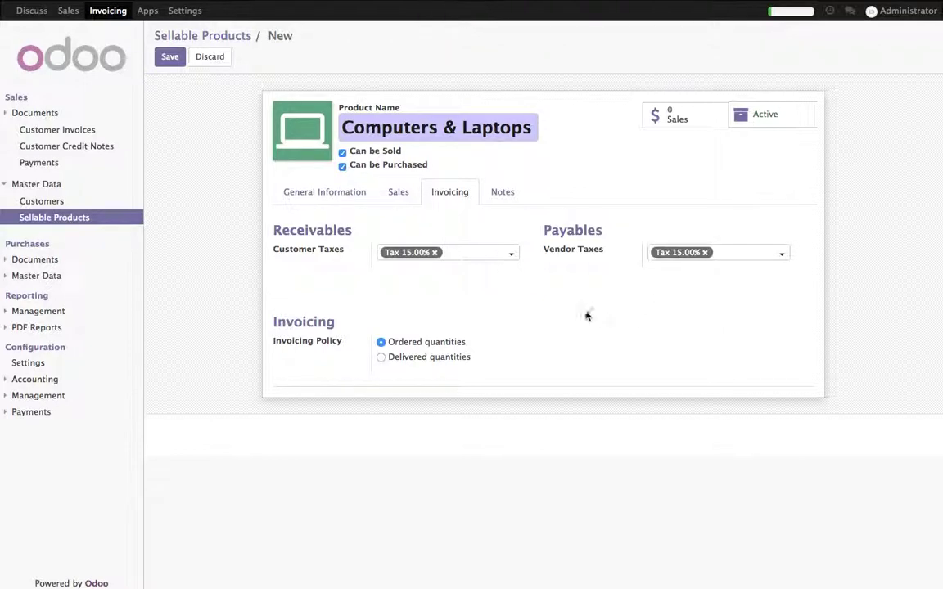
pyautogui.click(293, 194)
pyautogui.click(171, 58)
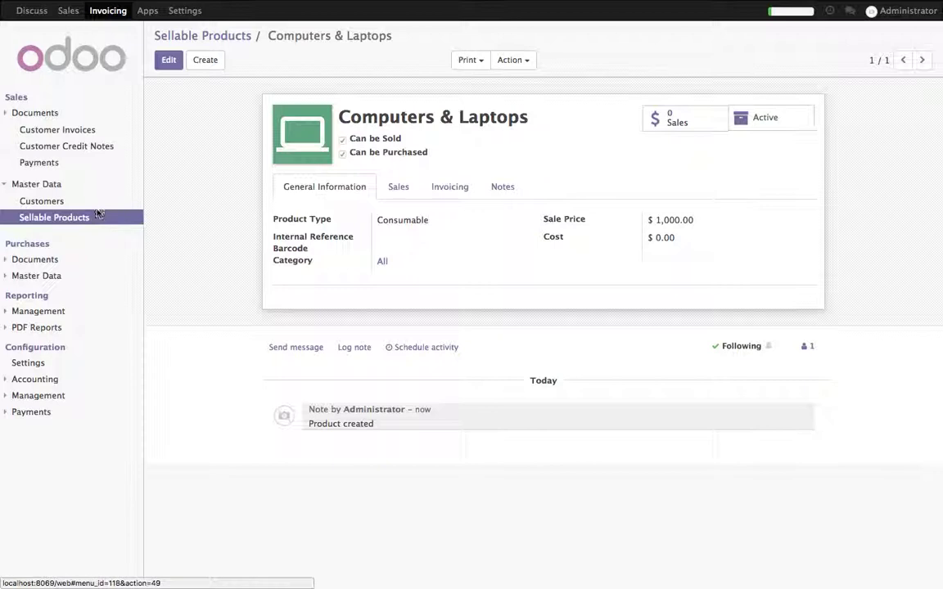
# - Create a customer invoice for Customer with one line for the Computers & Laptops product
pyautogui.click(61, 130)
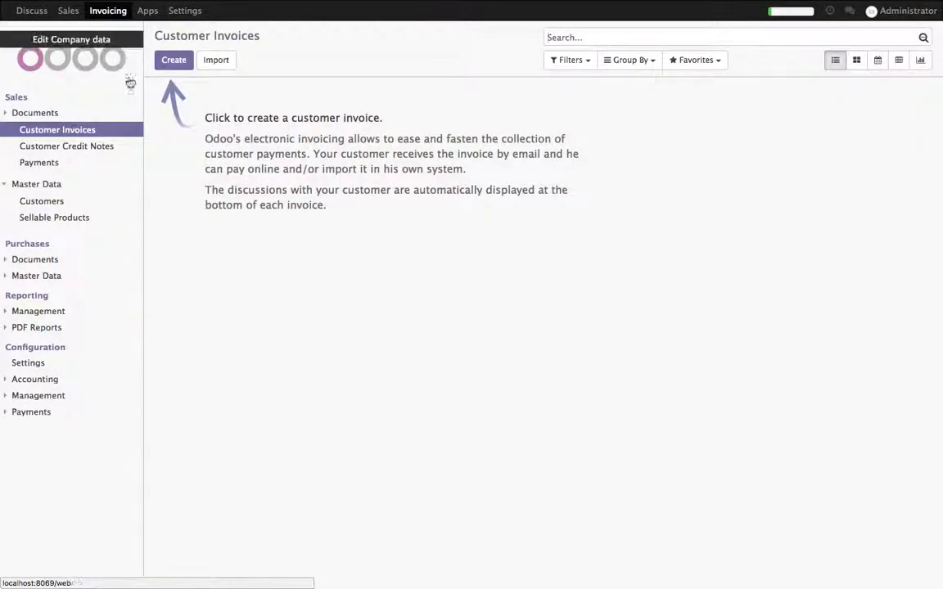
pyautogui.click(174, 62)
pyautogui.click(501, 196)
pyautogui.click(401, 213)
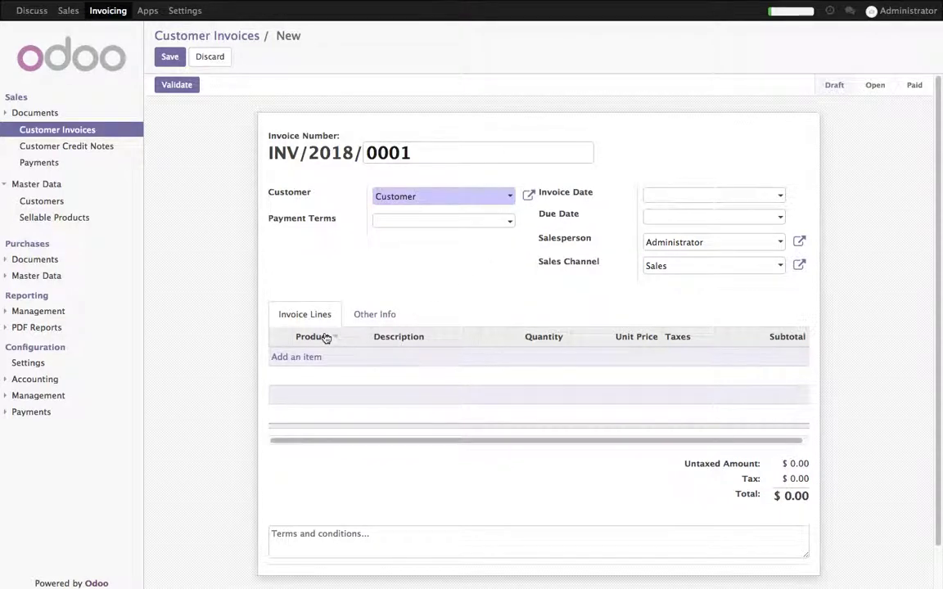
pyautogui.click(316, 357)
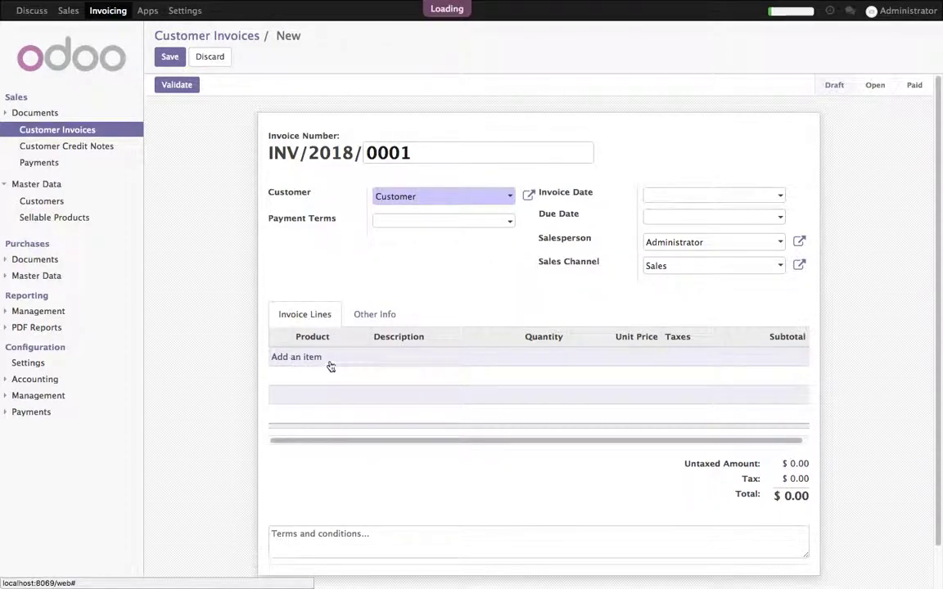
pyautogui.click(338, 379)
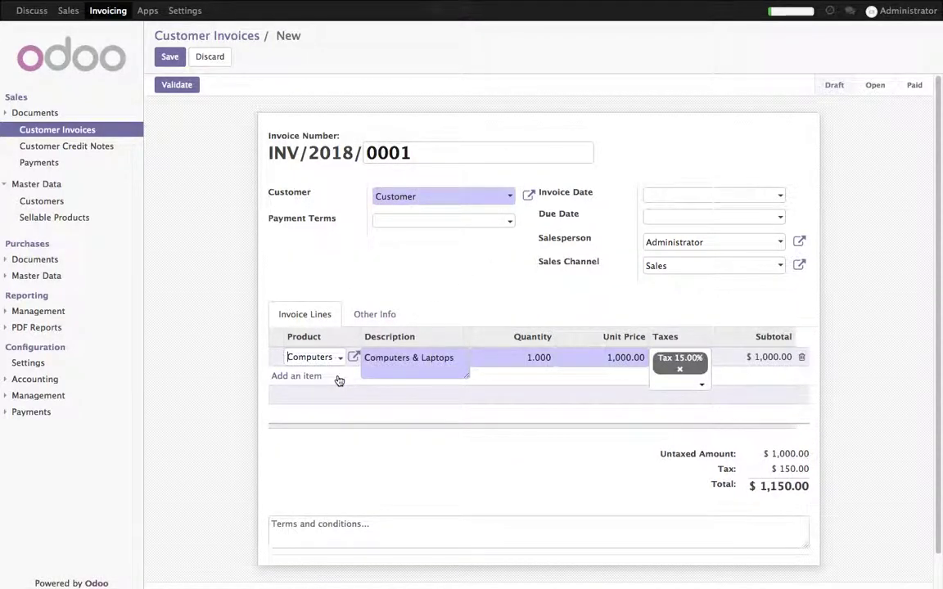
pyautogui.click(561, 468)
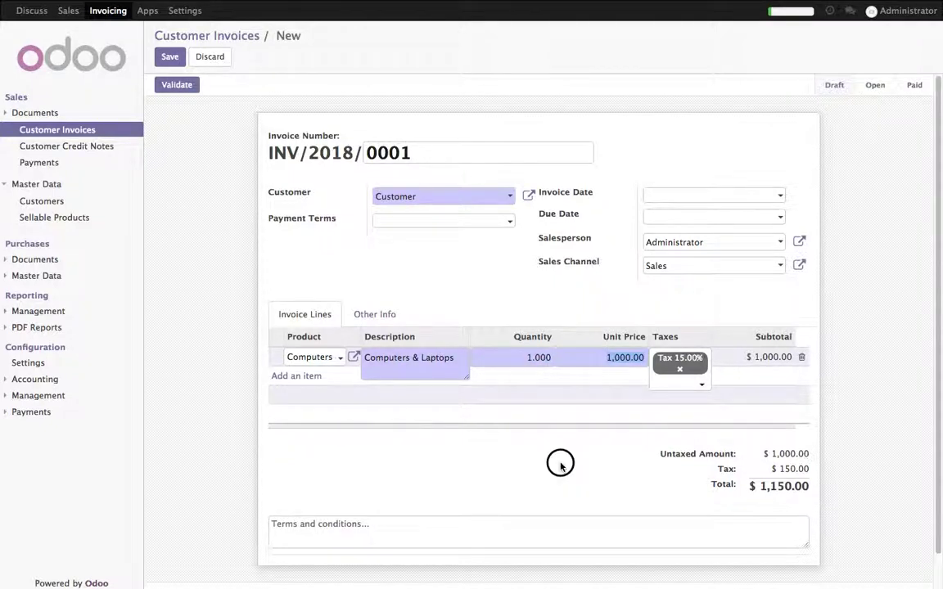
# - Set the invoice date to 05/01/2018 and the due date to 05/24/2018, and save and validate the invoice
pyautogui.click(724, 195)
pyautogui.click(718, 256)
pyautogui.click(691, 215)
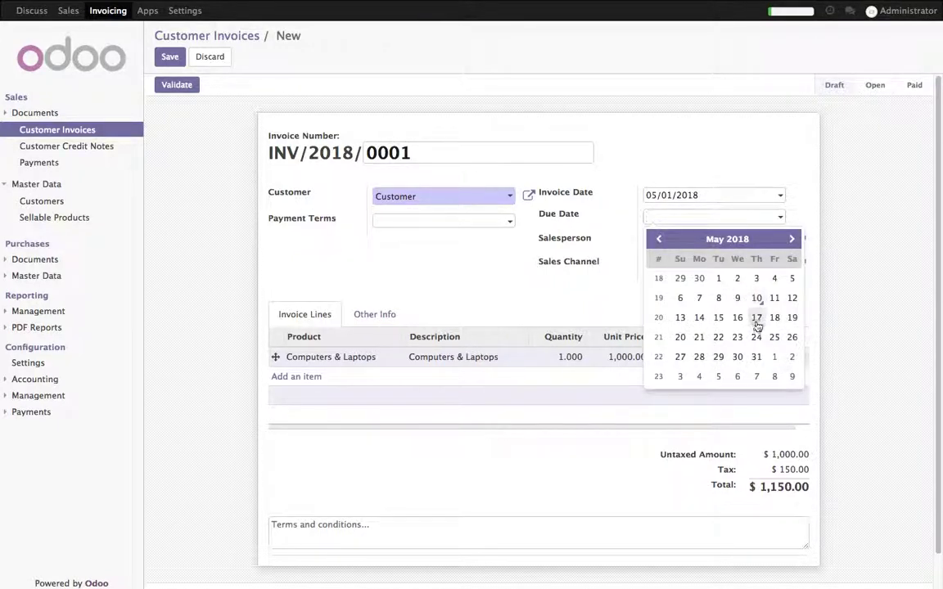
pyautogui.click(757, 337)
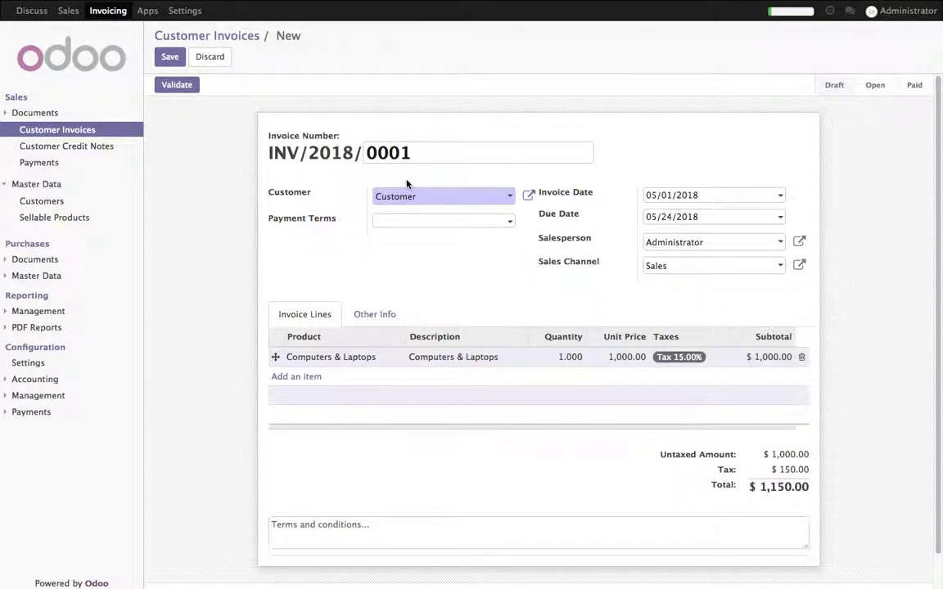
pyautogui.click(172, 59)
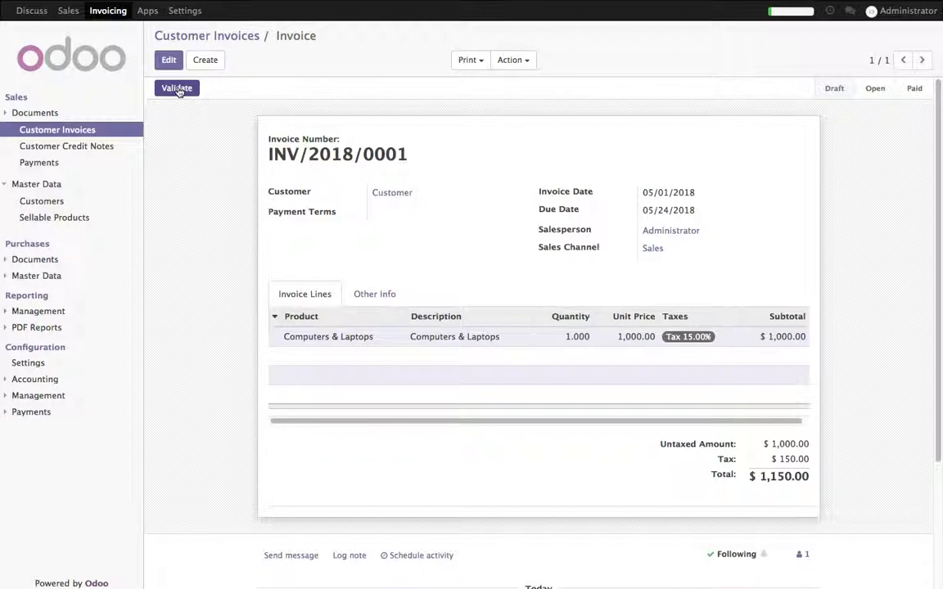
pyautogui.click(176, 89)
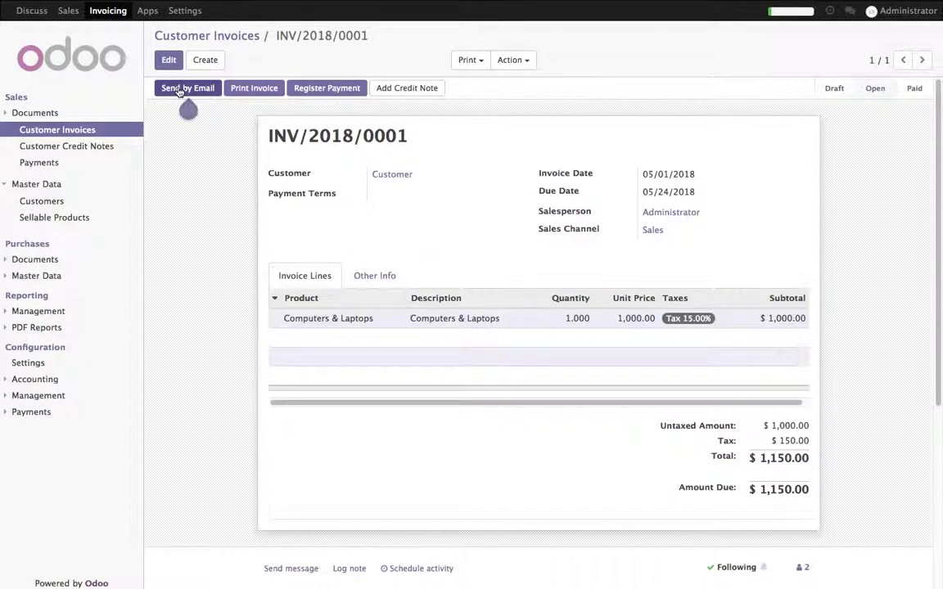
# - Create and confirm a $650 payment received from Customer through Bank (USD), with the memo Partial Payment
pyautogui.click(72, 164)
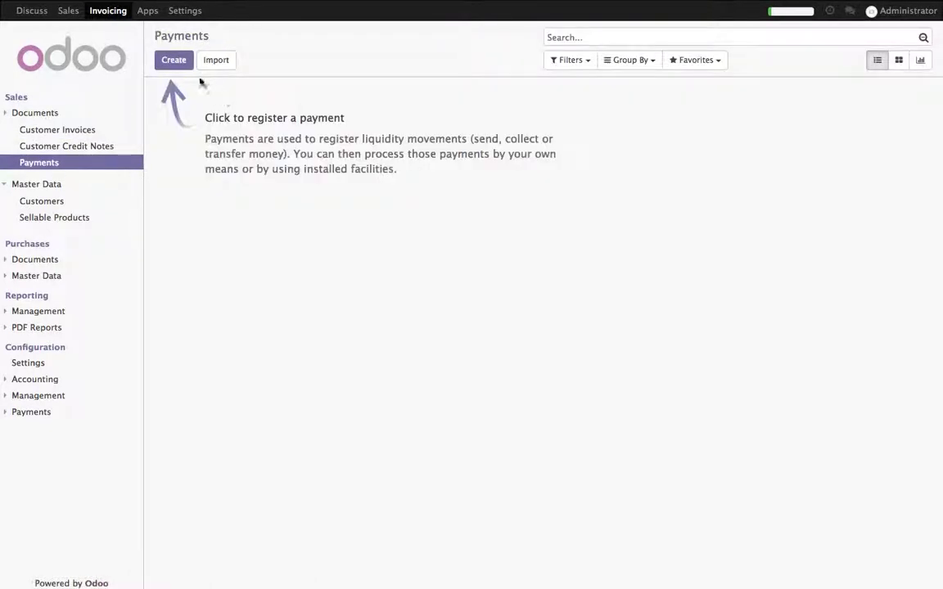
pyautogui.click(181, 65)
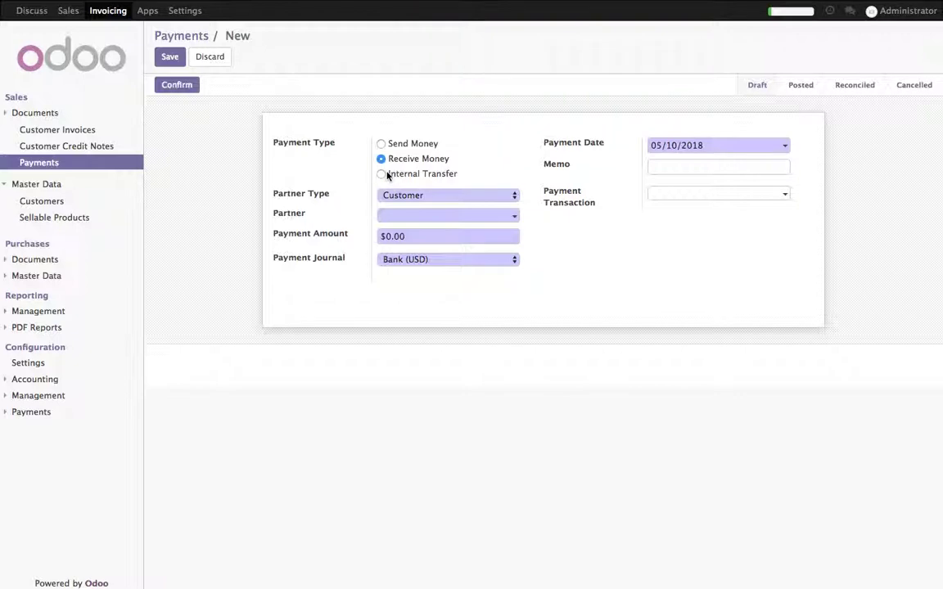
pyautogui.click(414, 216)
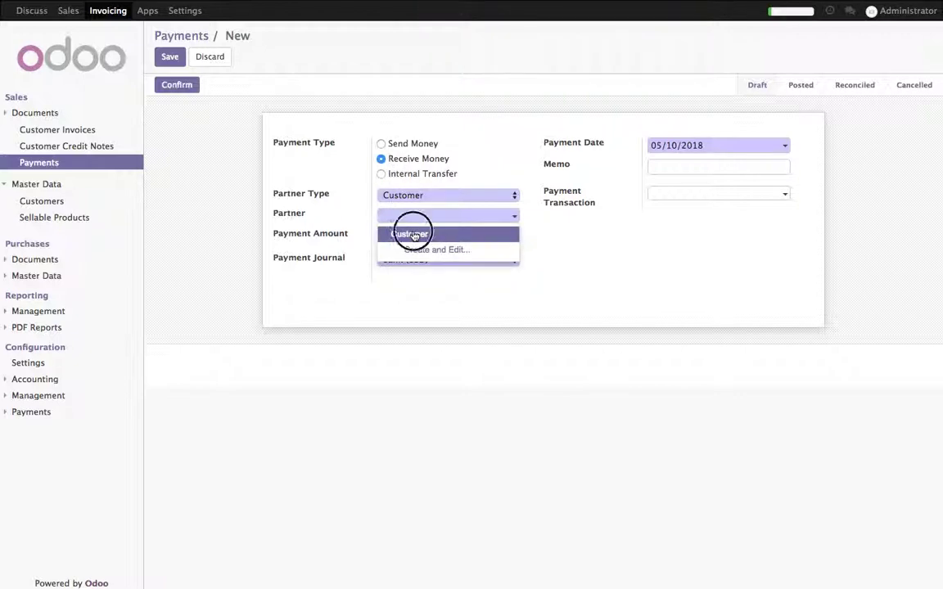
pyautogui.click(416, 235)
pyautogui.press('Tab')
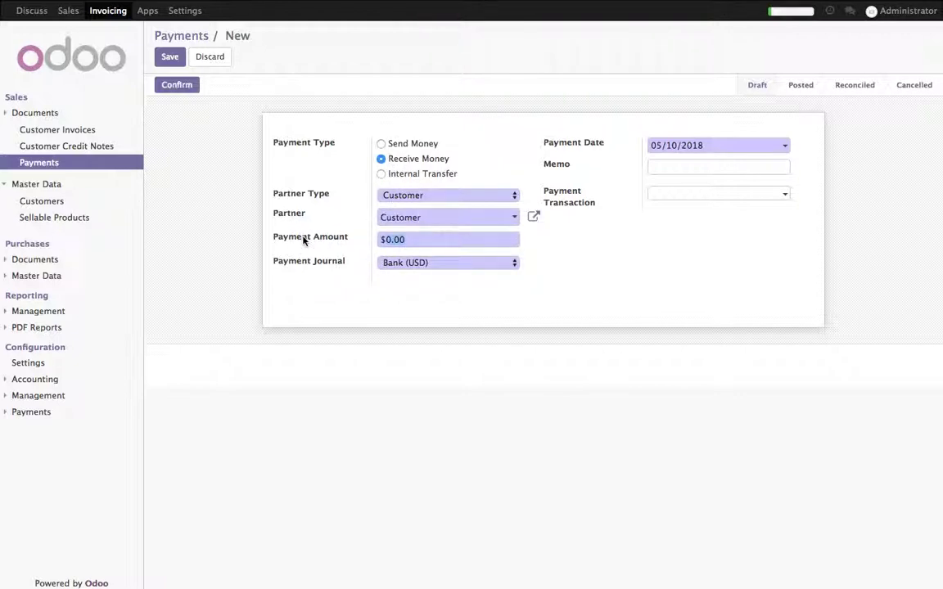
pyautogui.write('650')
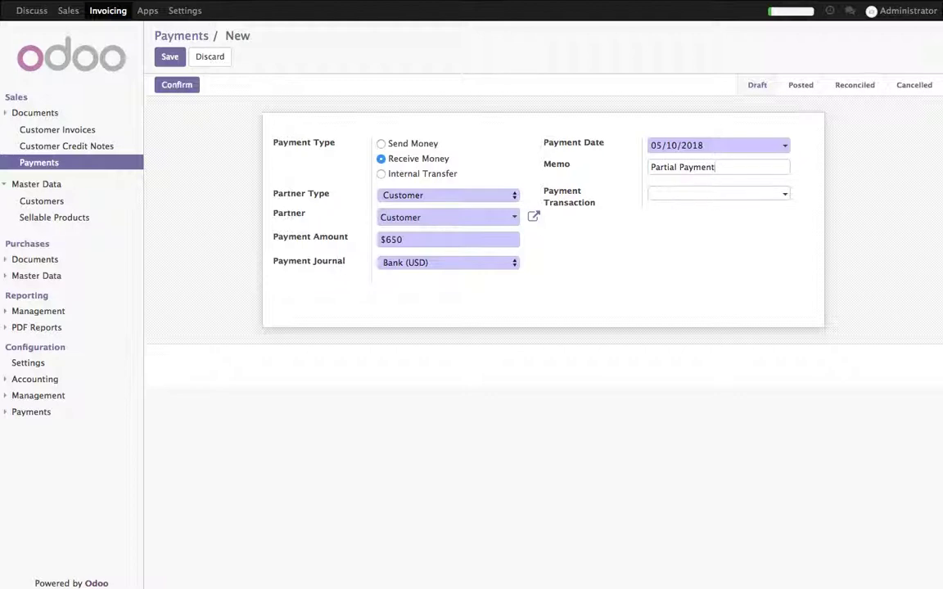
pyautogui.click(158, 55)
pyautogui.click(174, 90)
# - Reconcile the partial payment with the customer's invoice through Payment Matching and skip the remaining open balance
pyautogui.click(750, 149)
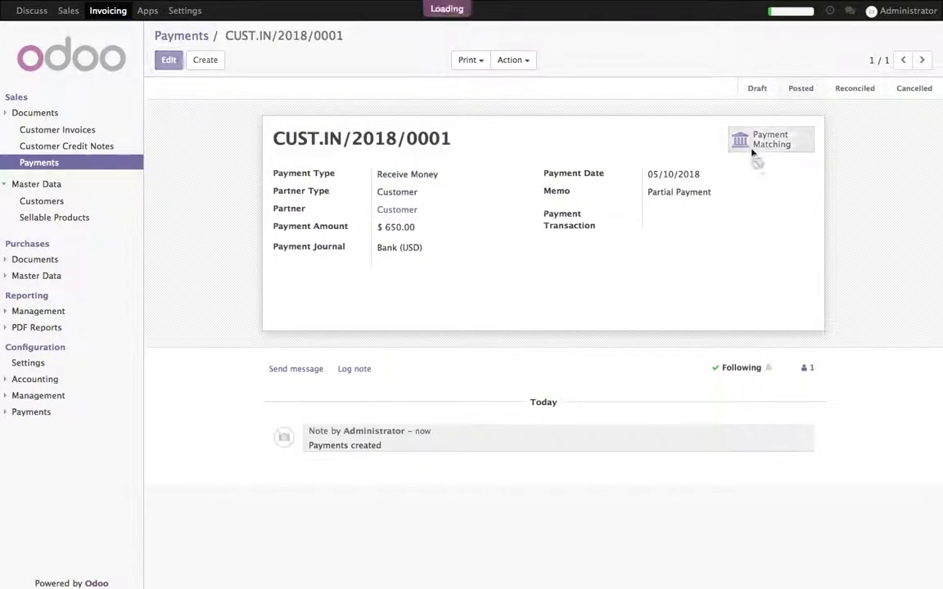
pyautogui.click(702, 225)
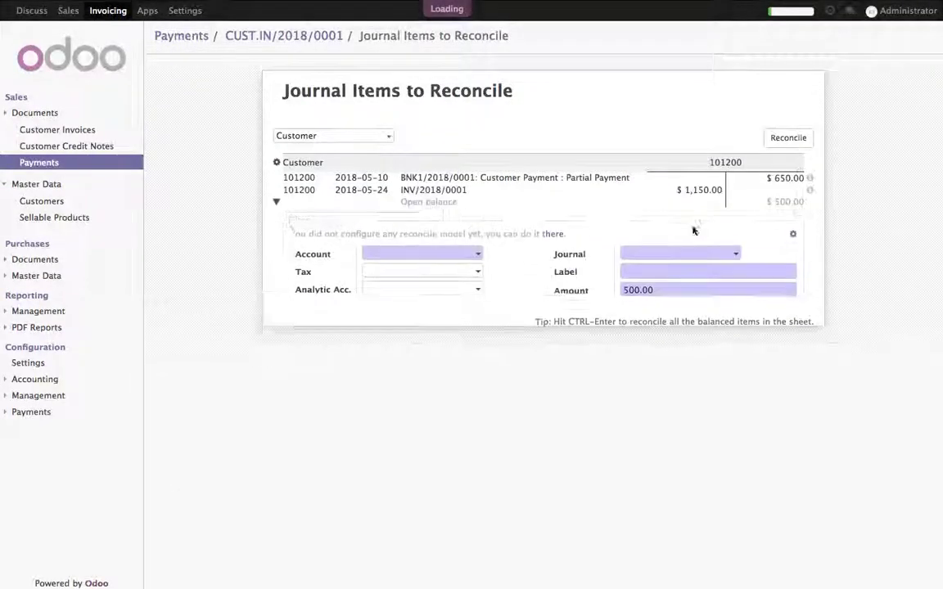
pyautogui.click(793, 206)
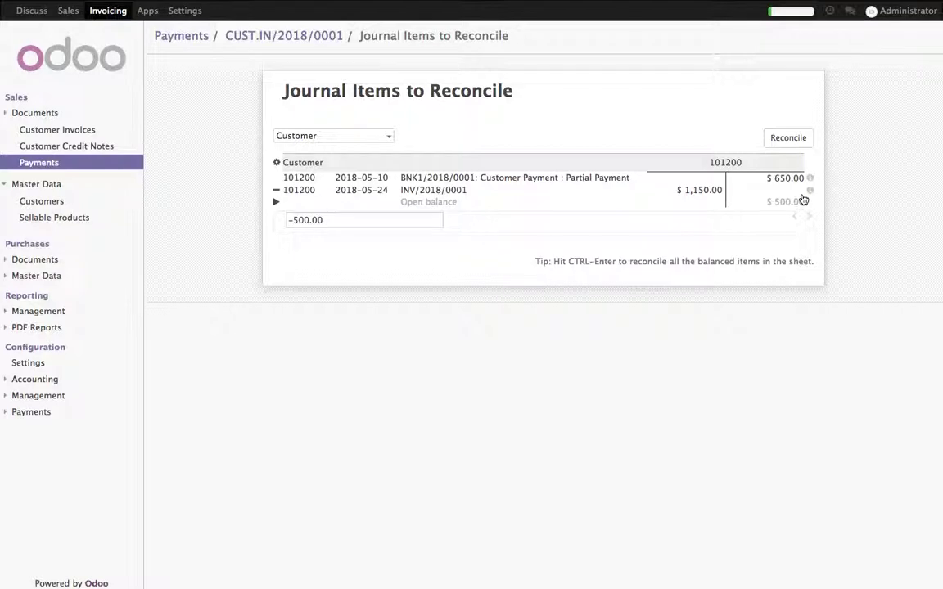
pyautogui.click(801, 146)
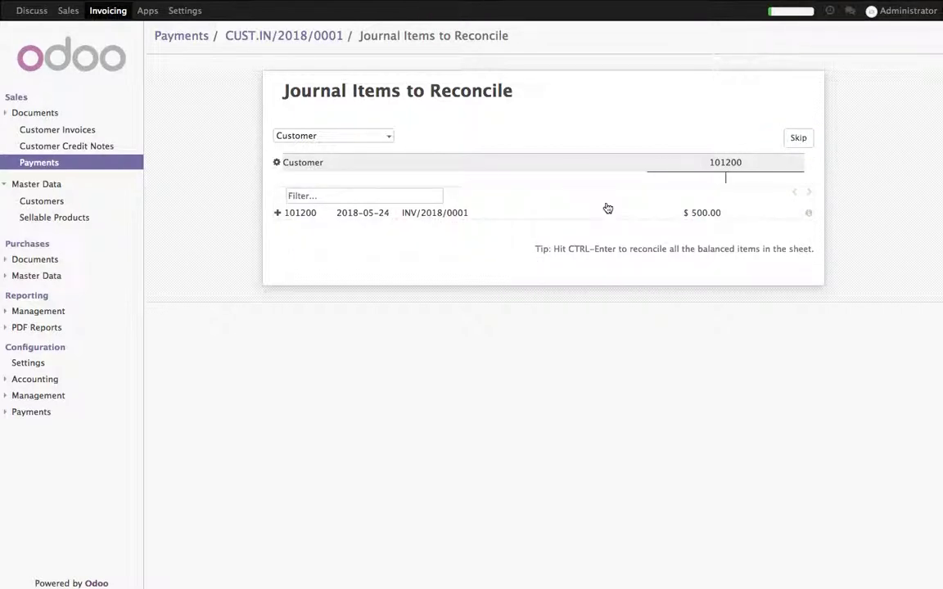
pyautogui.click(799, 143)
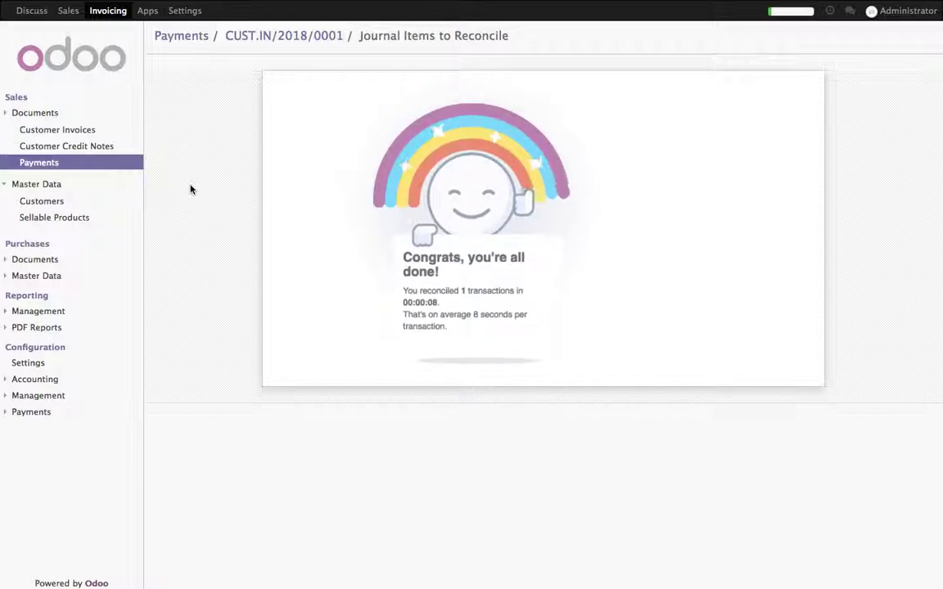
# - Reopen the customer's invoice and examine its applied payment, its amount due and which fields are editable
pyautogui.click(76, 130)
pyautogui.click(457, 113)
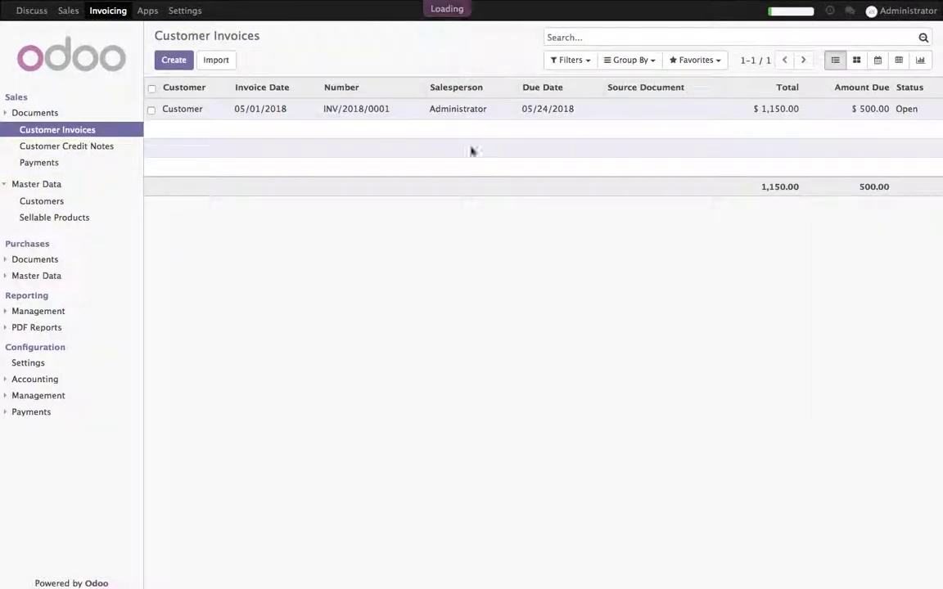
pyautogui.click(782, 472)
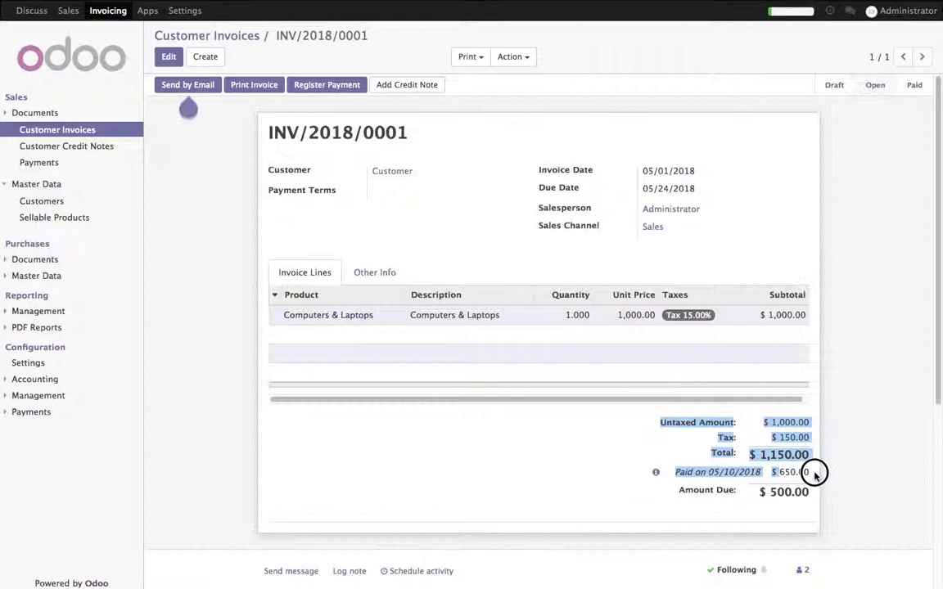
pyautogui.click(822, 492)
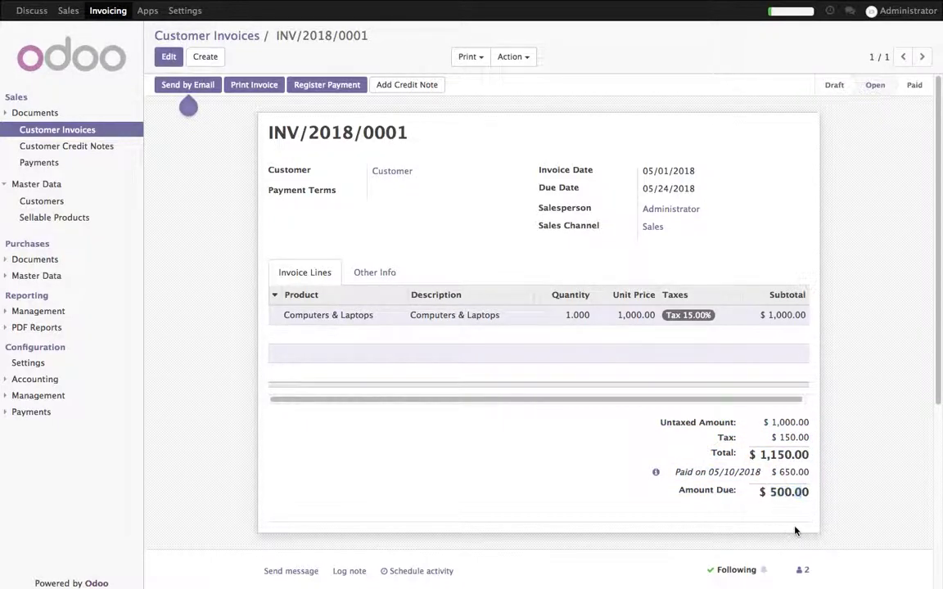
pyautogui.click(168, 56)
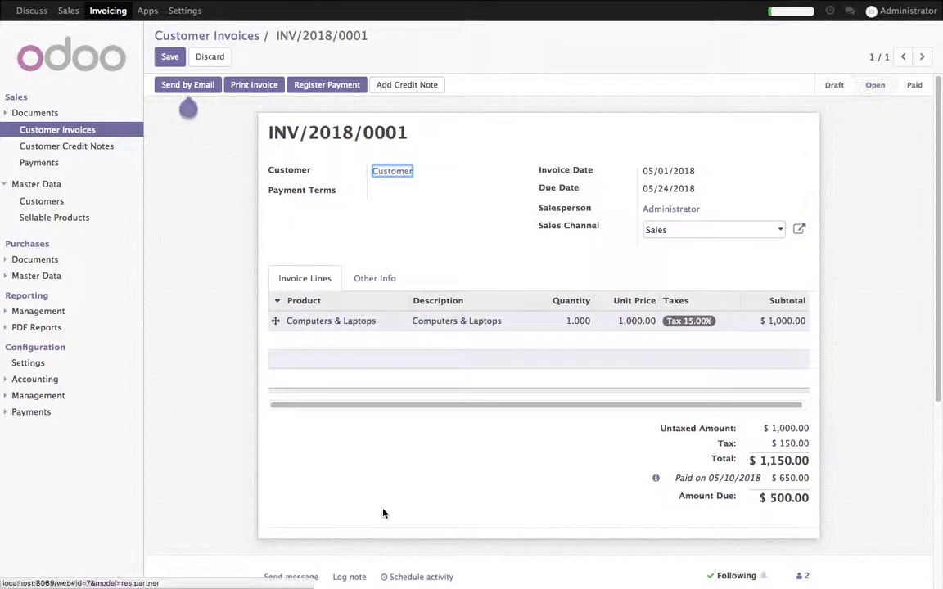
pyautogui.click(169, 59)
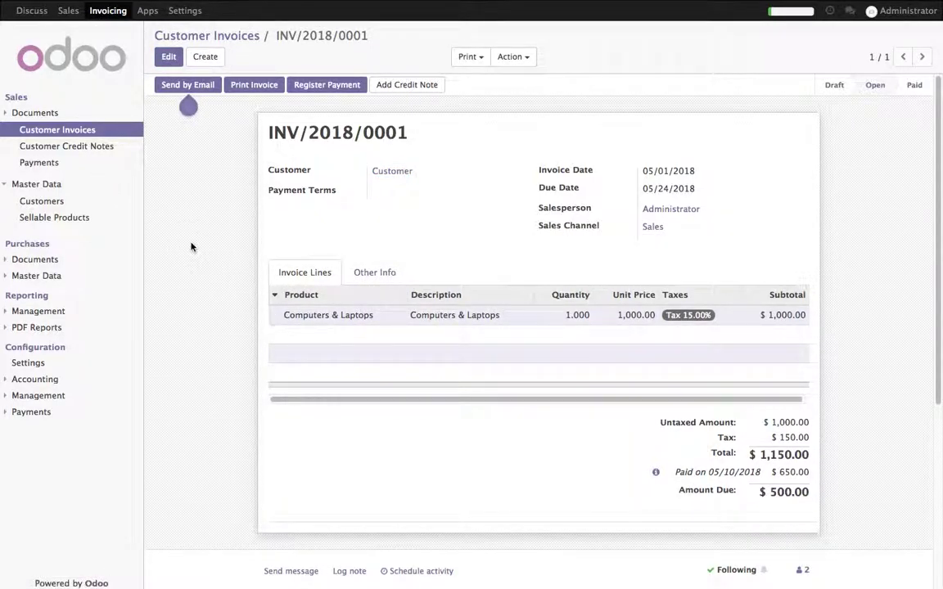
# - Log the internal note "Customer wants to return the laptop, and ask for the refund ." on invoice INV/2018/0001
pyautogui.scroll(-1, 357, 564)
pyautogui.click(348, 541)
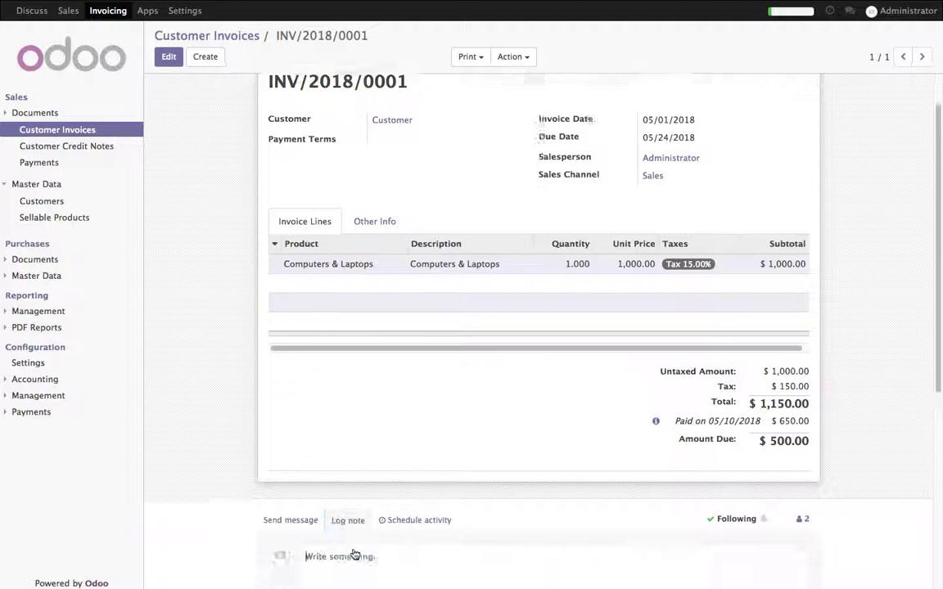
pyautogui.write('Customer wants to return the lapt')
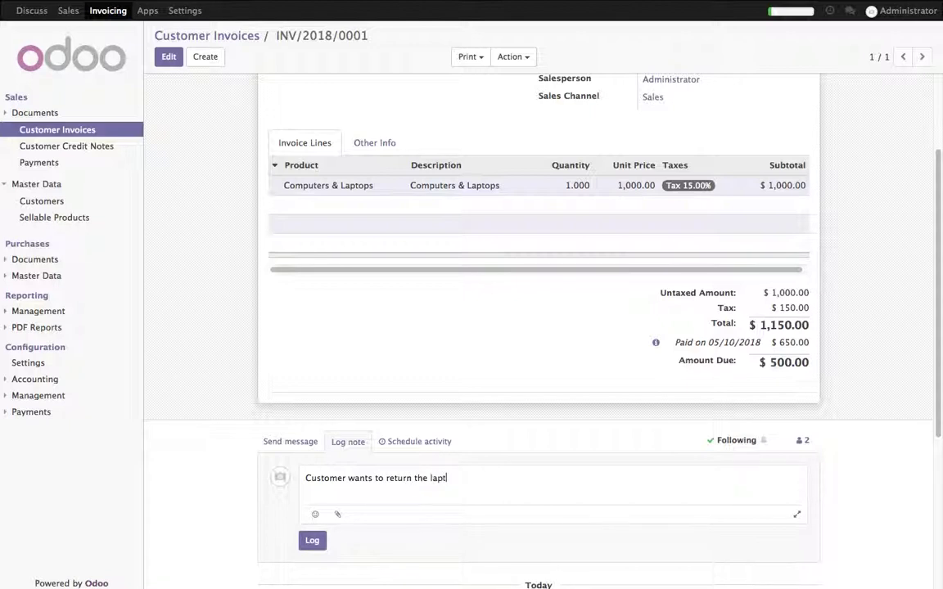
pyautogui.write('he refund .')
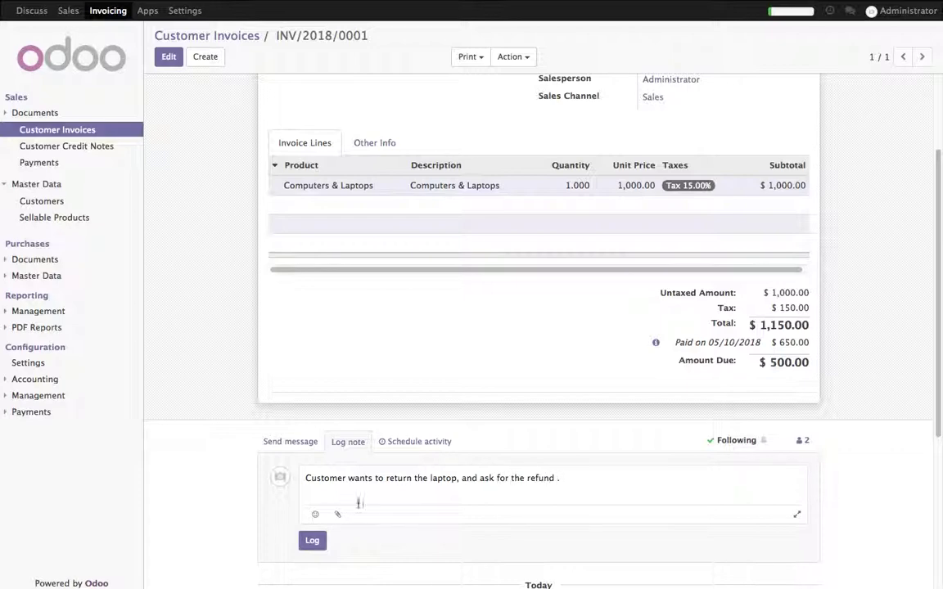
pyautogui.click(556, 477)
pyautogui.press('BackSpace')
pyautogui.hotkey('ctrl', 'Return')
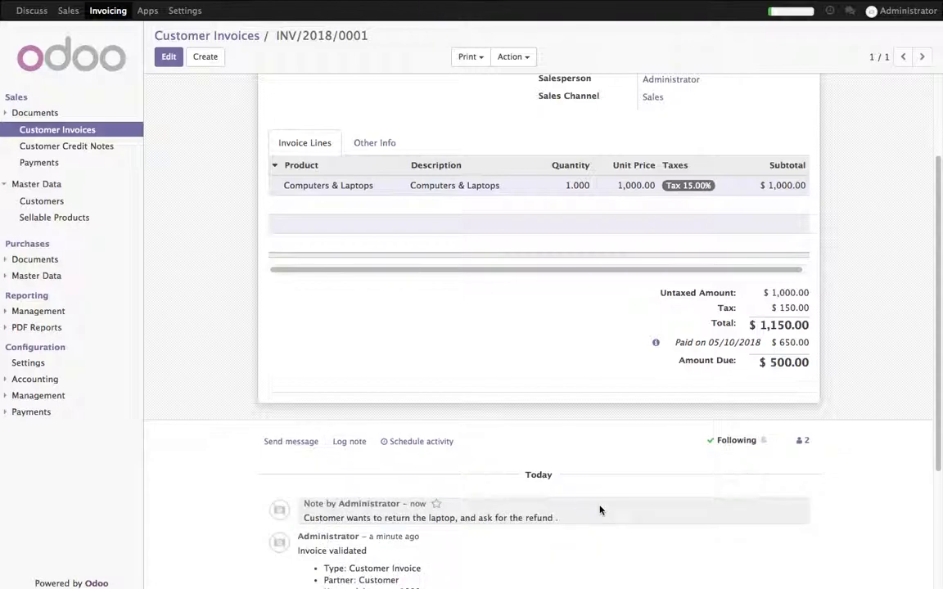
# - Add a credit note to the invoice with the reason "Refund full invoice / Return Laptop", and open and validate it
pyautogui.scroll(3, 600, 508)
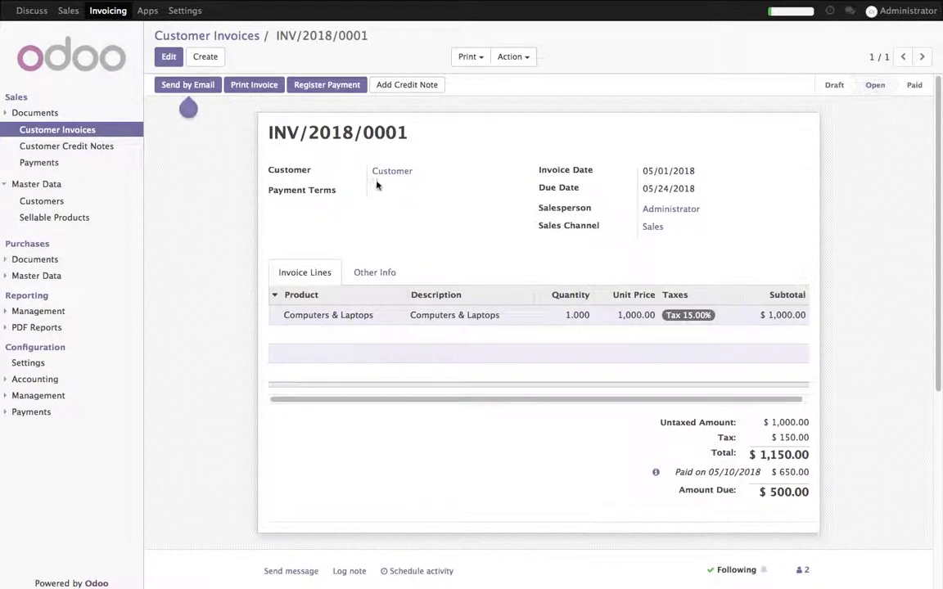
pyautogui.click(417, 87)
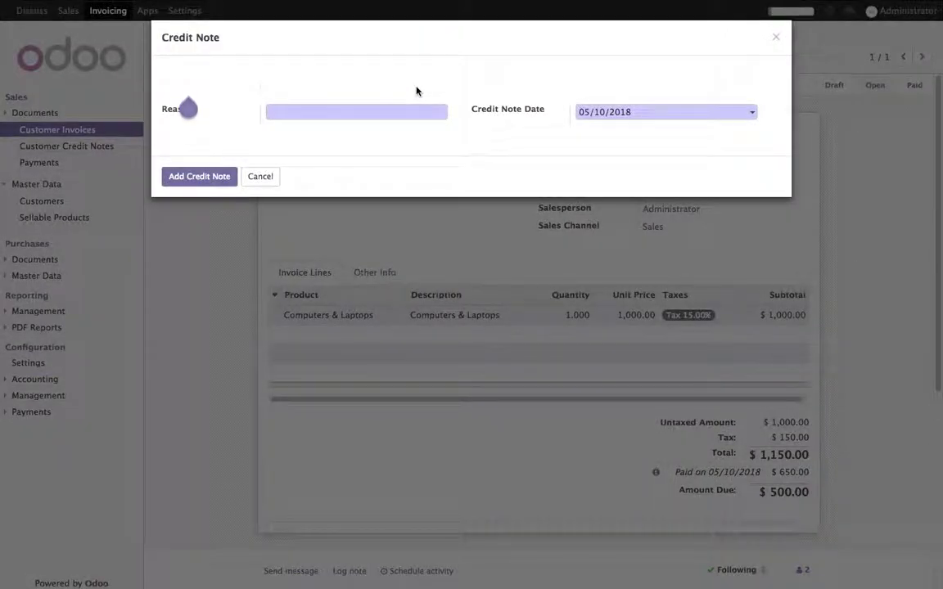
pyautogui.write('Refund full invoice / Return Laptop')
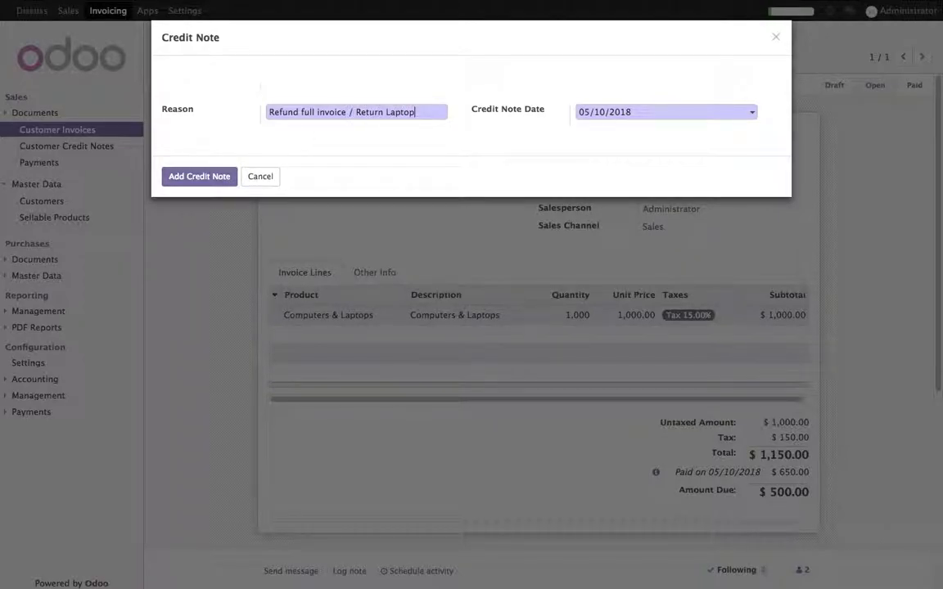
pyautogui.click(200, 176)
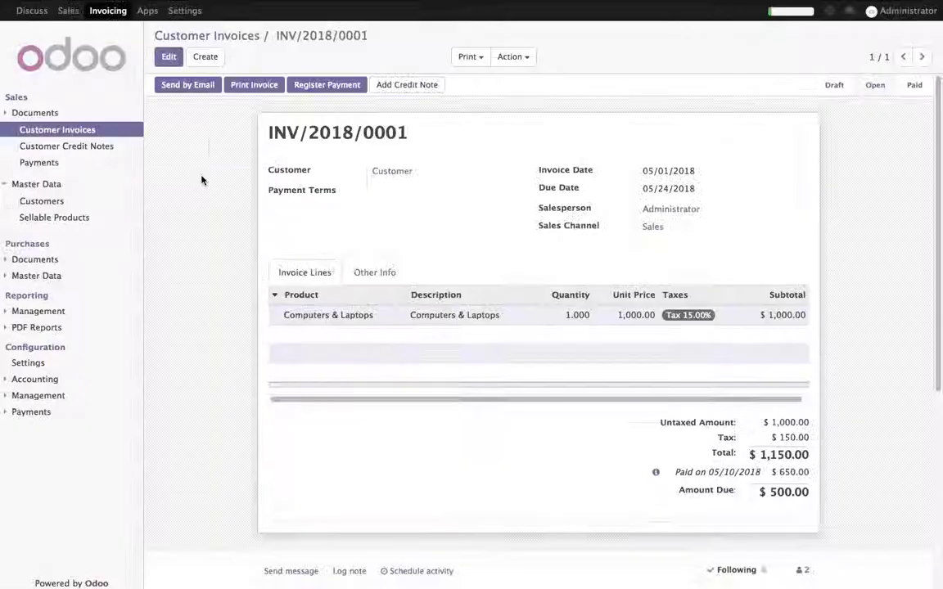
pyautogui.click(598, 110)
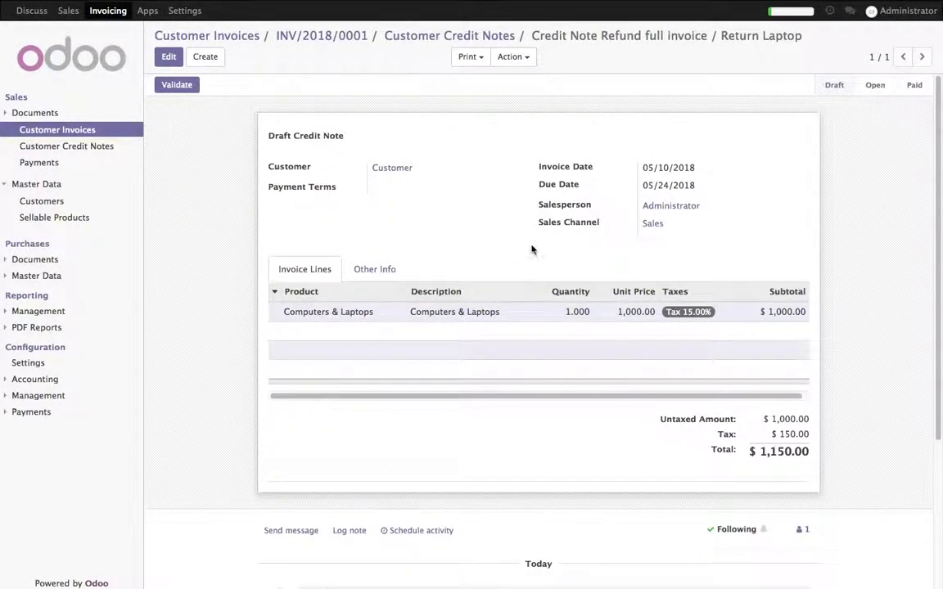
pyautogui.click(194, 86)
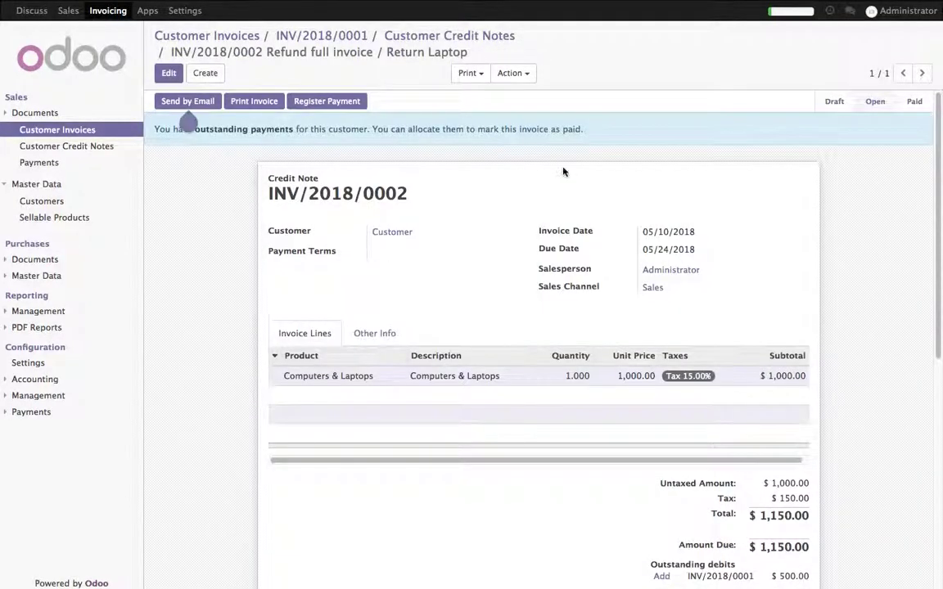
# - Apply the outstanding debit of invoice INV/2018/0001 to the credit note
pyautogui.scroll(-2, 491, 213)
pyautogui.scroll(-2, 492, 214)
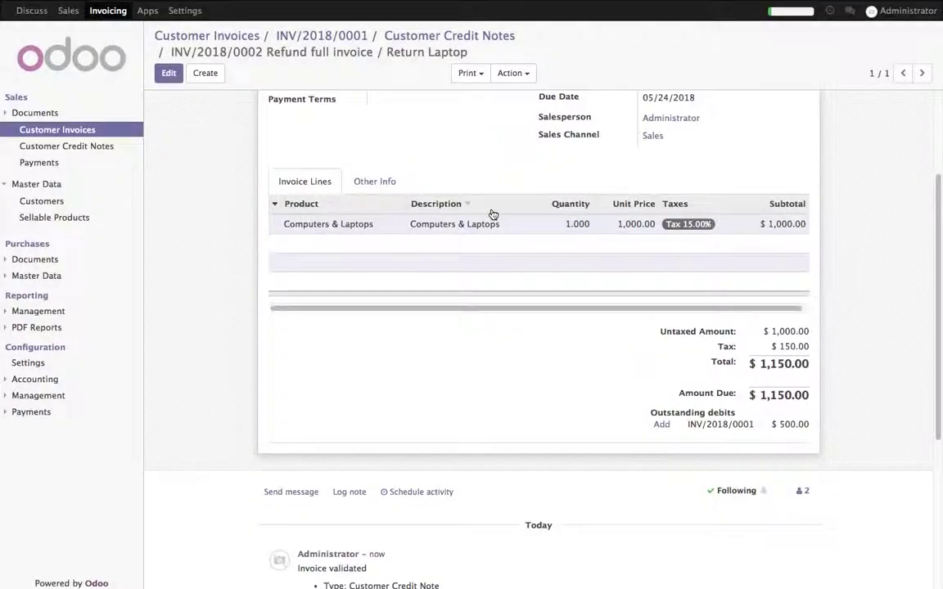
pyautogui.moveTo(689, 423); pyautogui.dragTo(815, 429)
pyautogui.click(657, 448)
pyautogui.click(661, 425)
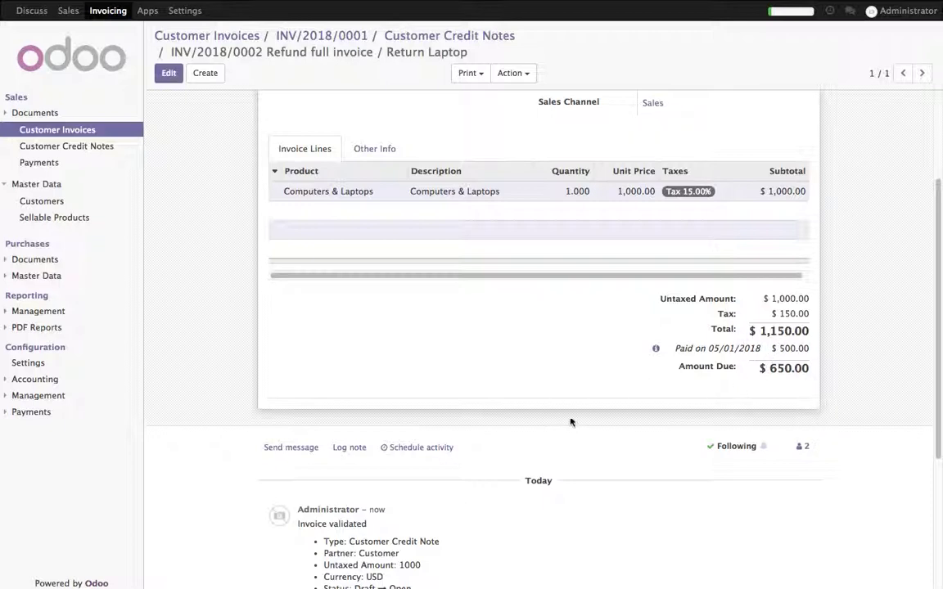
# - Log the note "lets pay the remaining amount 650 by wire transfer which was received from customer." on the credit note
pyautogui.scroll(2, 569, 423)
pyautogui.scroll(-3, 569, 423)
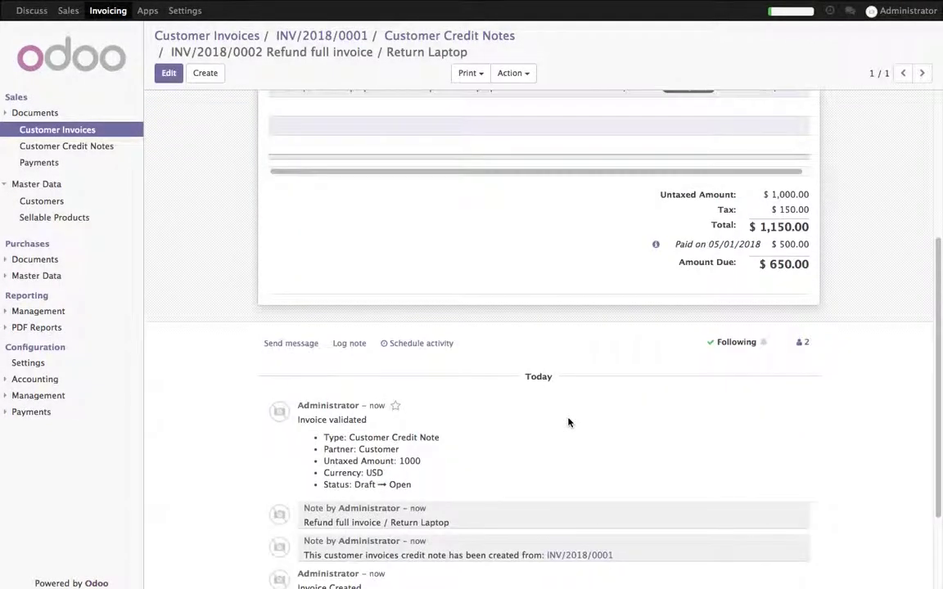
pyautogui.click(349, 344)
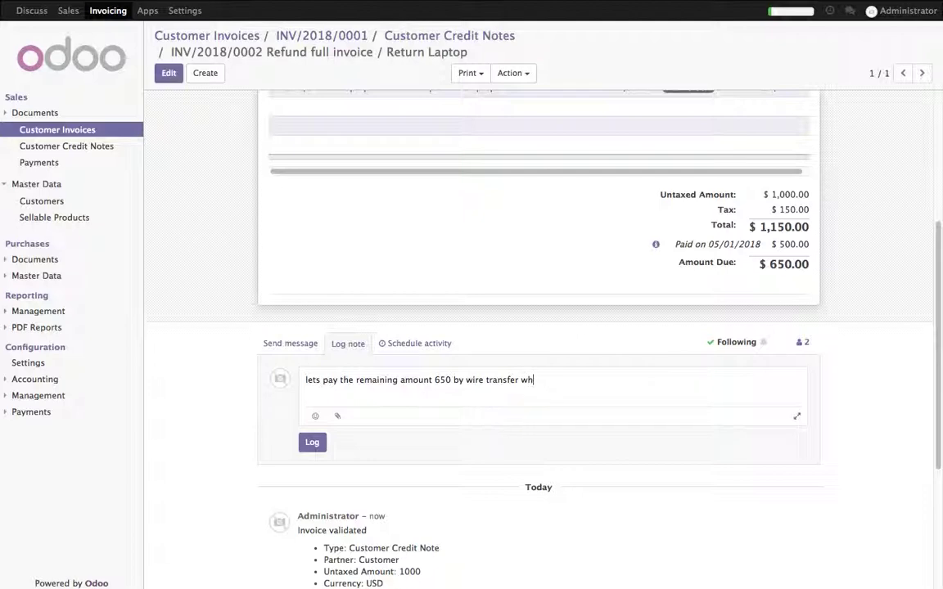
pyautogui.write('d from customer.')
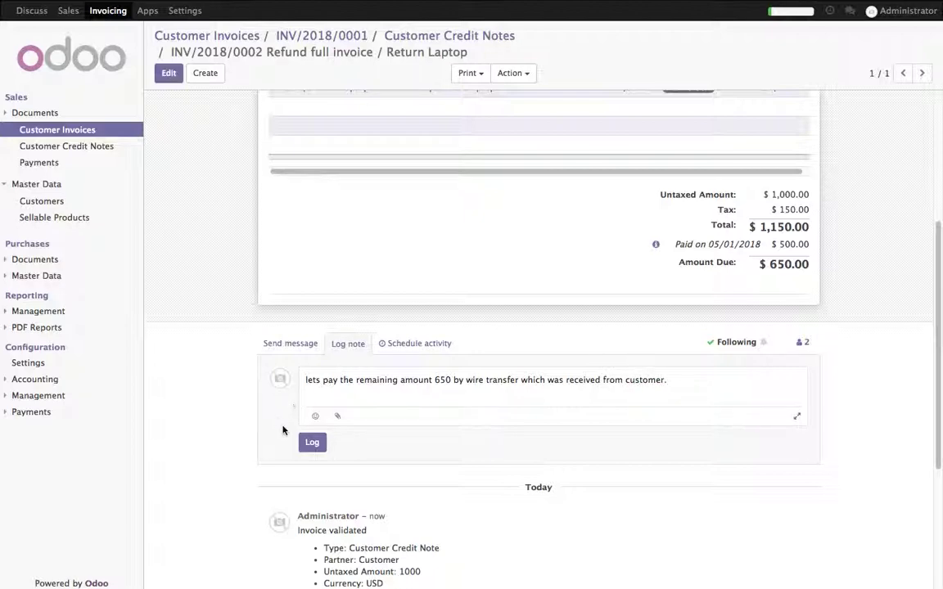
pyautogui.click(312, 442)
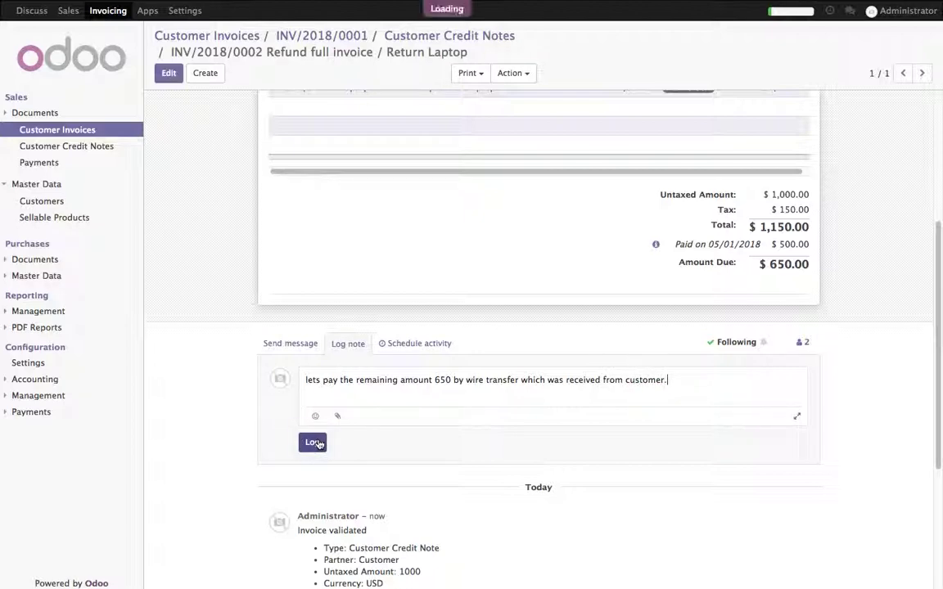
# - Reopen the customer invoice INV/2018/0001 and examine the payment information of both amounts applied to it
pyautogui.scroll(5, 532, 352)
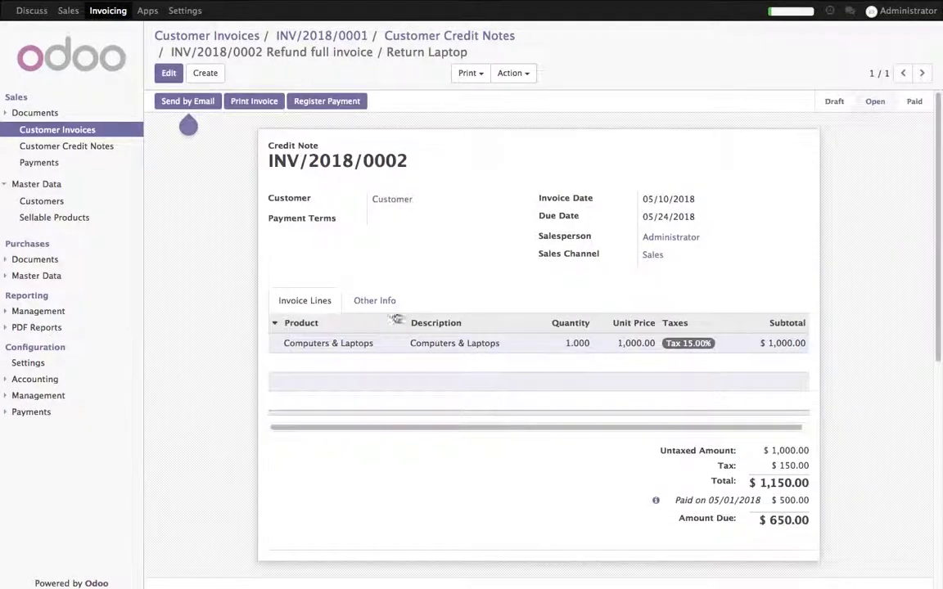
pyautogui.click(76, 167)
pyautogui.click(113, 130)
pyautogui.click(889, 111)
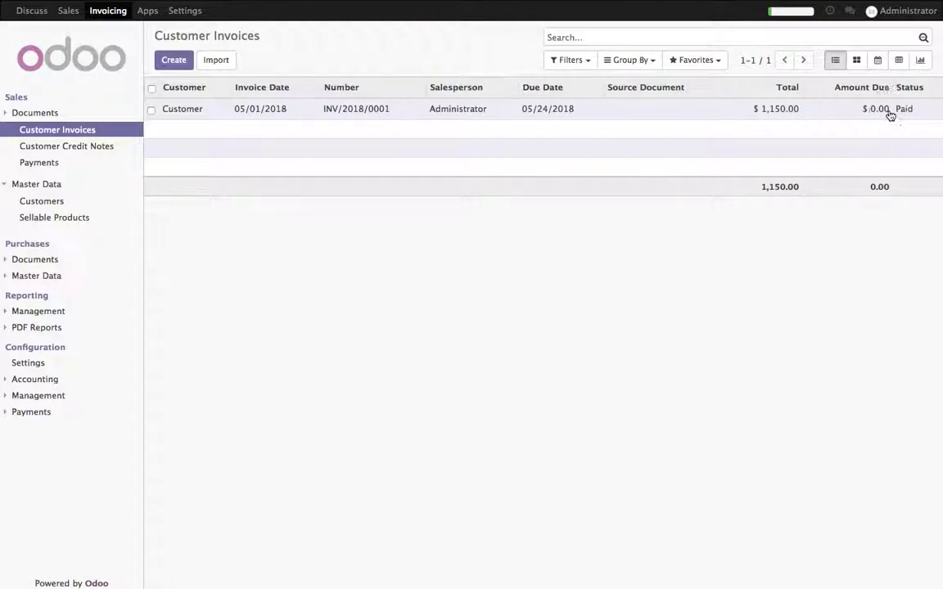
pyautogui.scroll(-2, 675, 374)
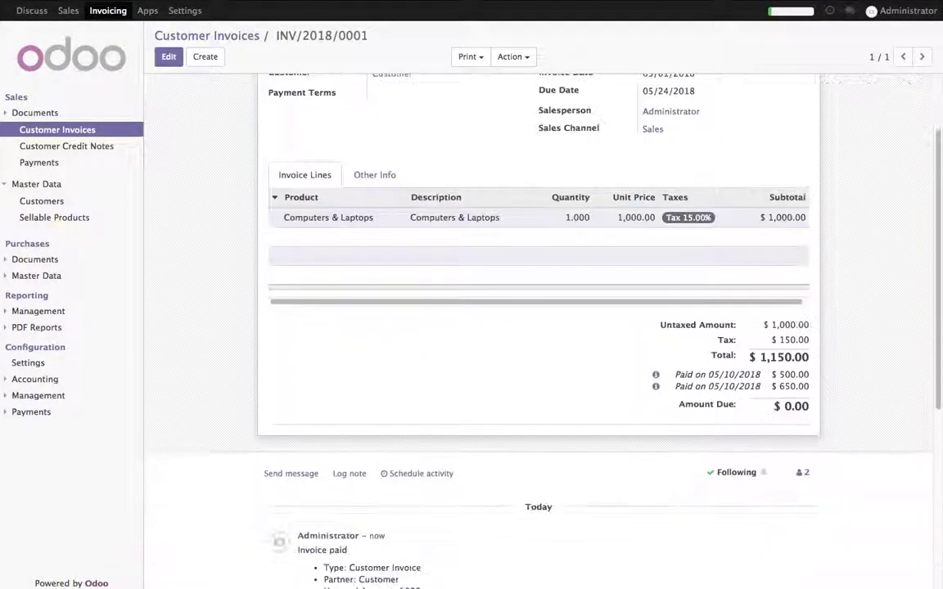
pyautogui.click(656, 374)
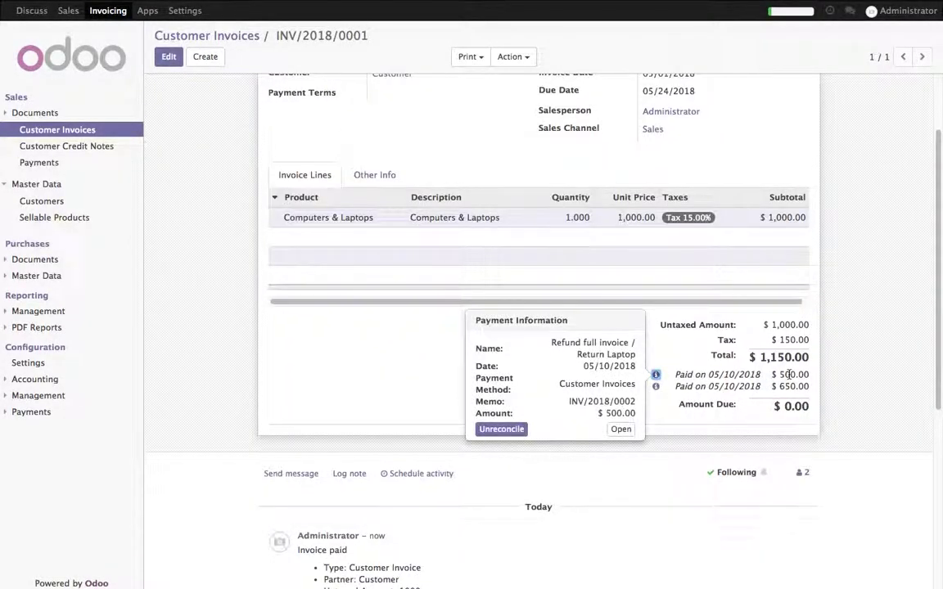
pyautogui.click(656, 387)
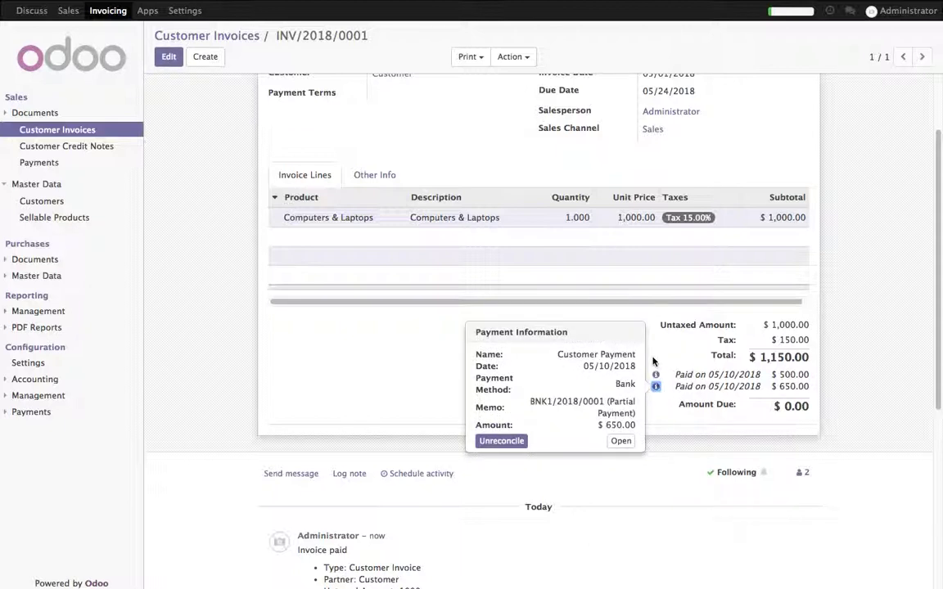
# - Create and save a $650 Send Money payment to the partner Customer through Bank (USD), with partner type Customer and memo Refund
pyautogui.click(72, 162)
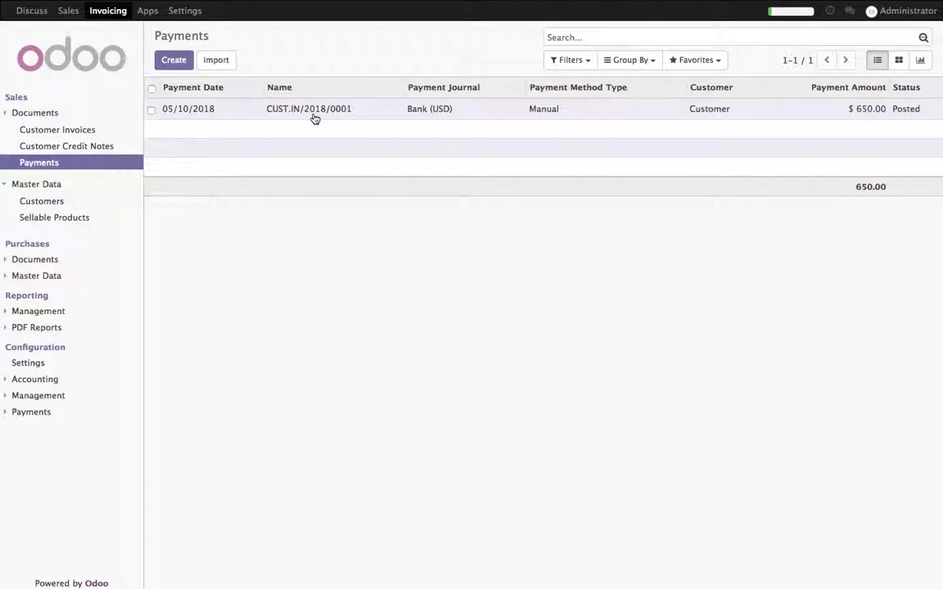
pyautogui.click(177, 60)
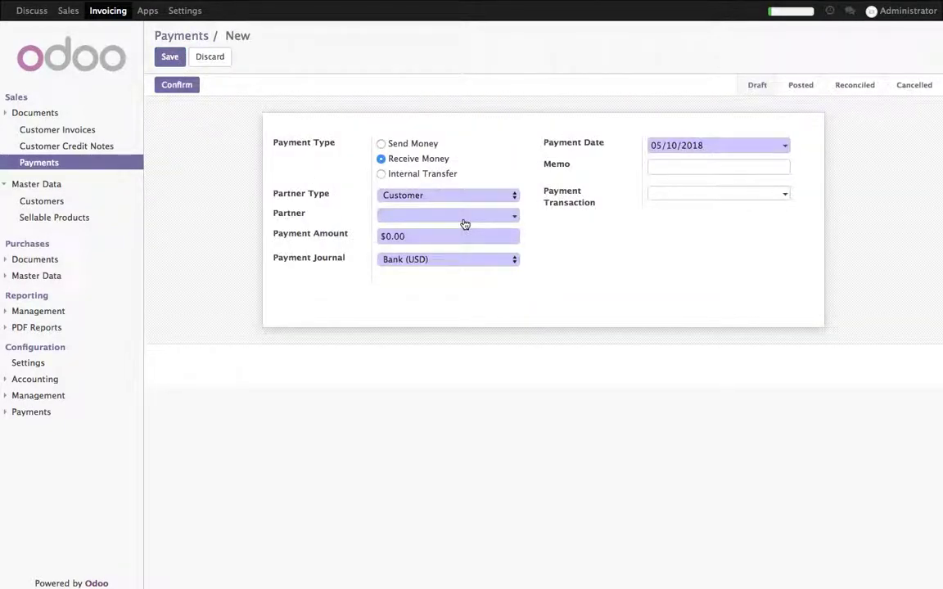
pyautogui.click(415, 145)
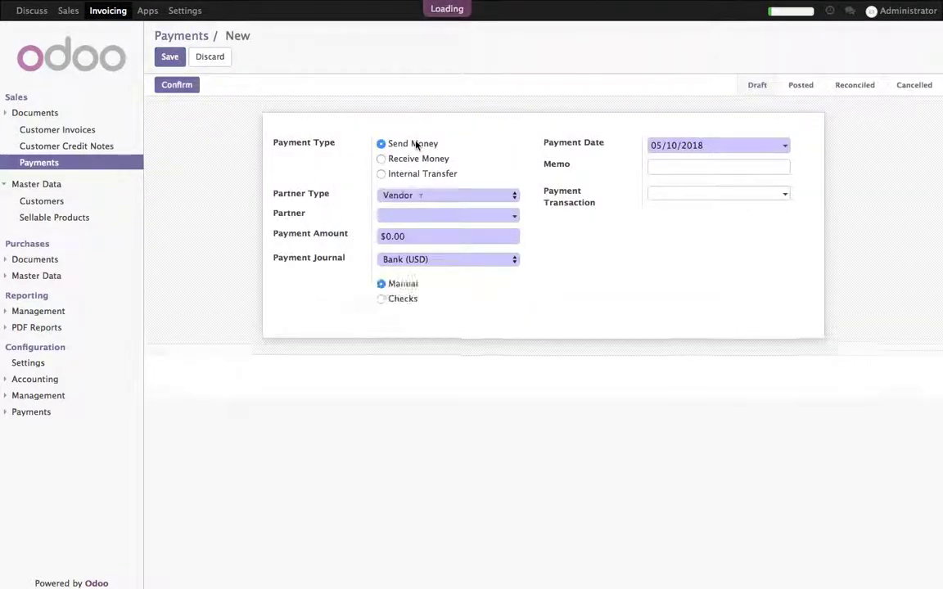
pyautogui.click(431, 197)
pyautogui.click(423, 184)
pyautogui.click(423, 217)
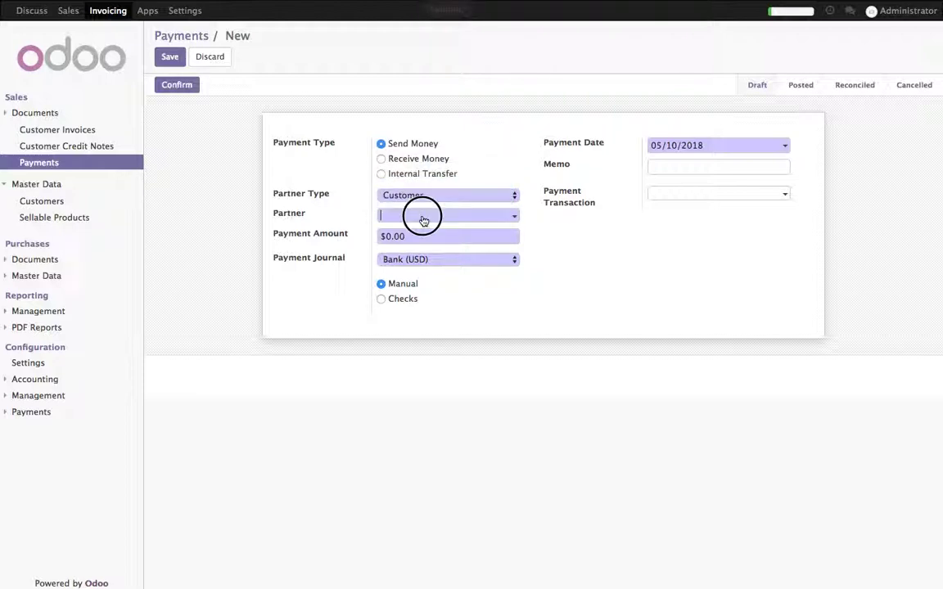
pyautogui.click(423, 233)
pyautogui.click(272, 244)
pyautogui.write('650')
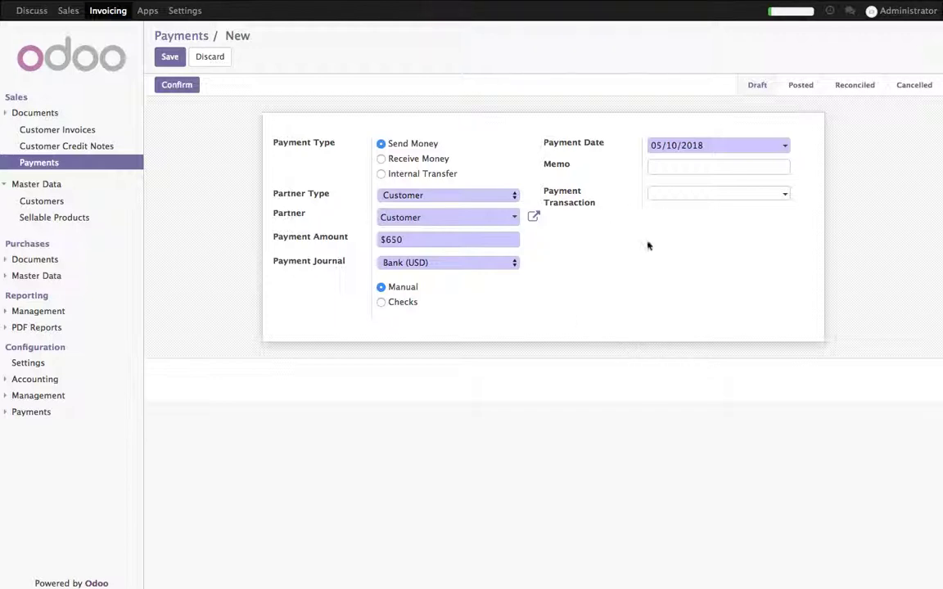
pyautogui.click(683, 167)
pyautogui.click(170, 59)
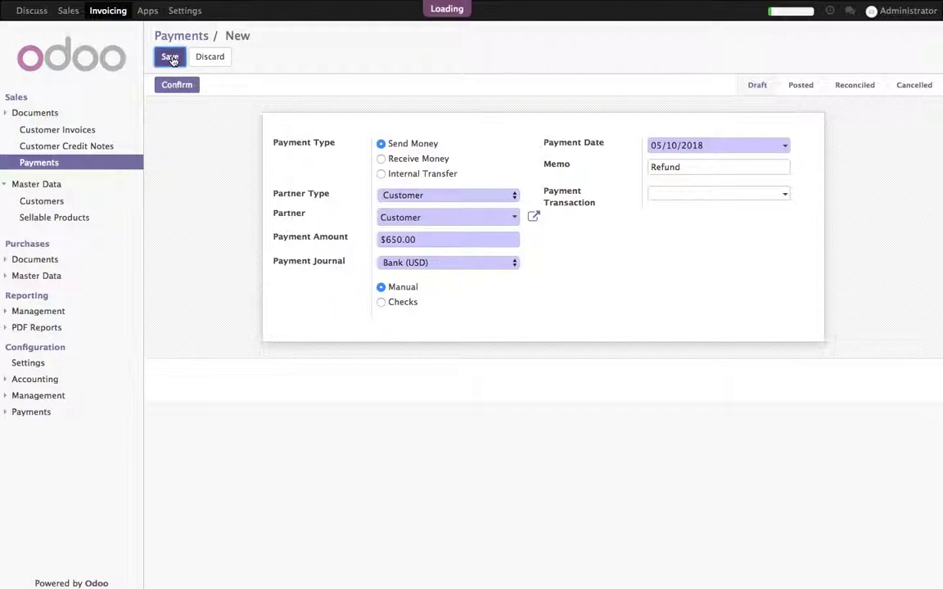
# - Confirm the refund payment and reconcile it with the open balance of credit note INV/2018/0002
pyautogui.click(177, 89)
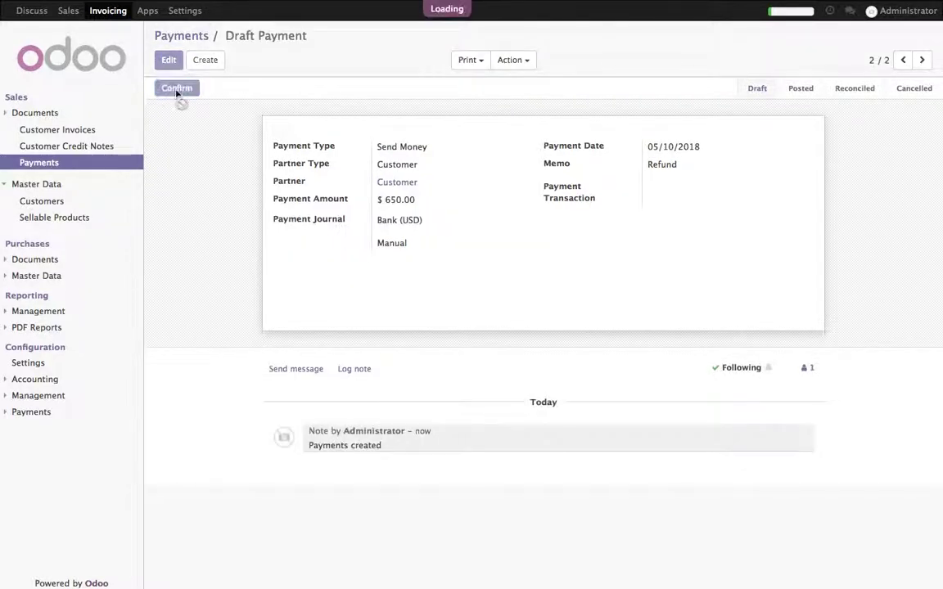
pyautogui.click(777, 149)
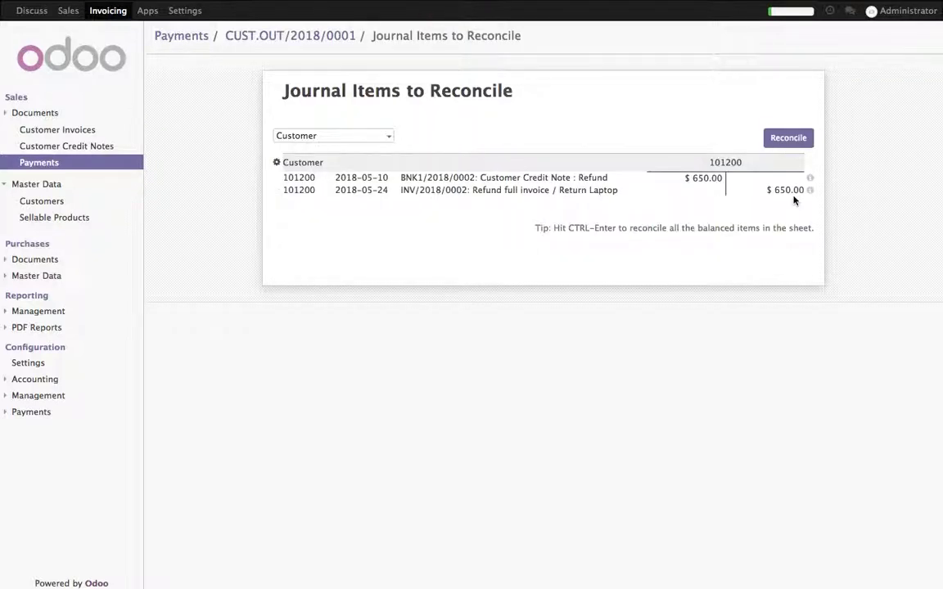
pyautogui.click(784, 144)
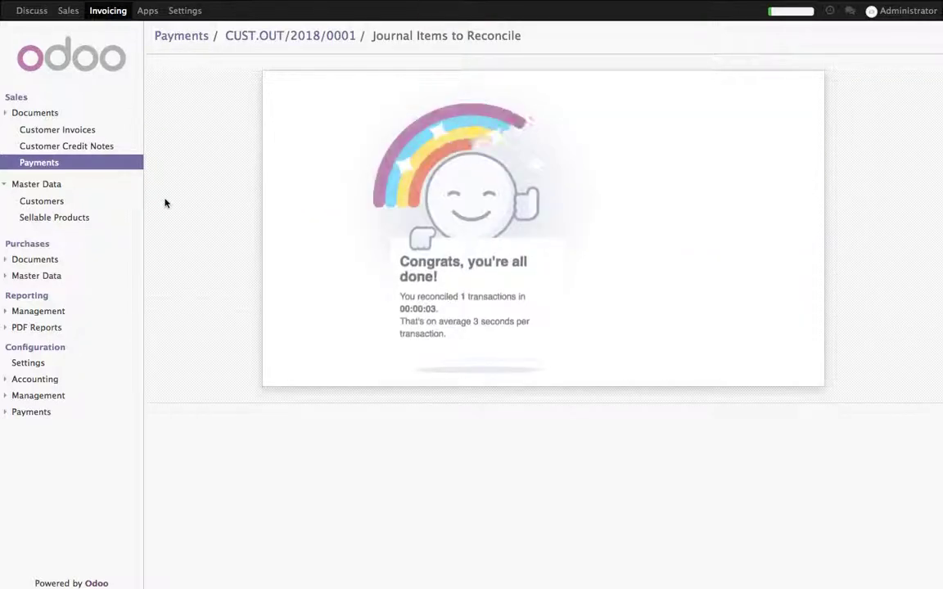
# - Open credit note INV/2018/0002 and examine its amount due and the payment information of both applied amounts
pyautogui.click(110, 151)
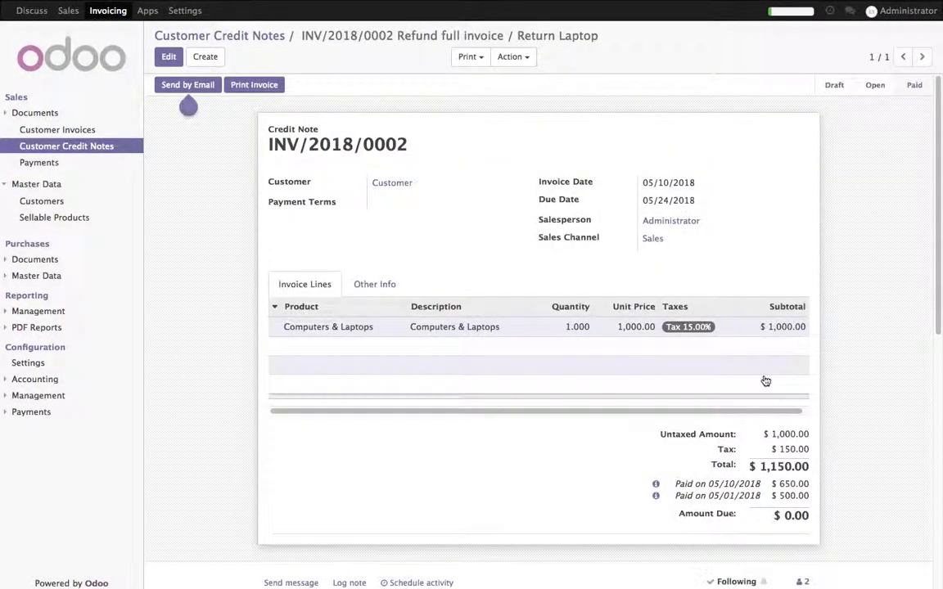
pyautogui.click(655, 484)
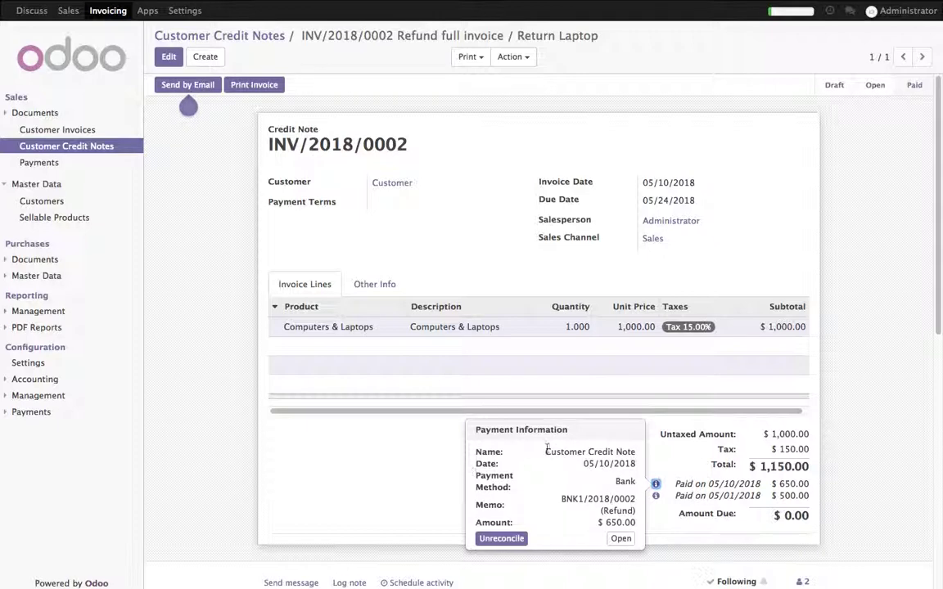
pyautogui.click(655, 496)
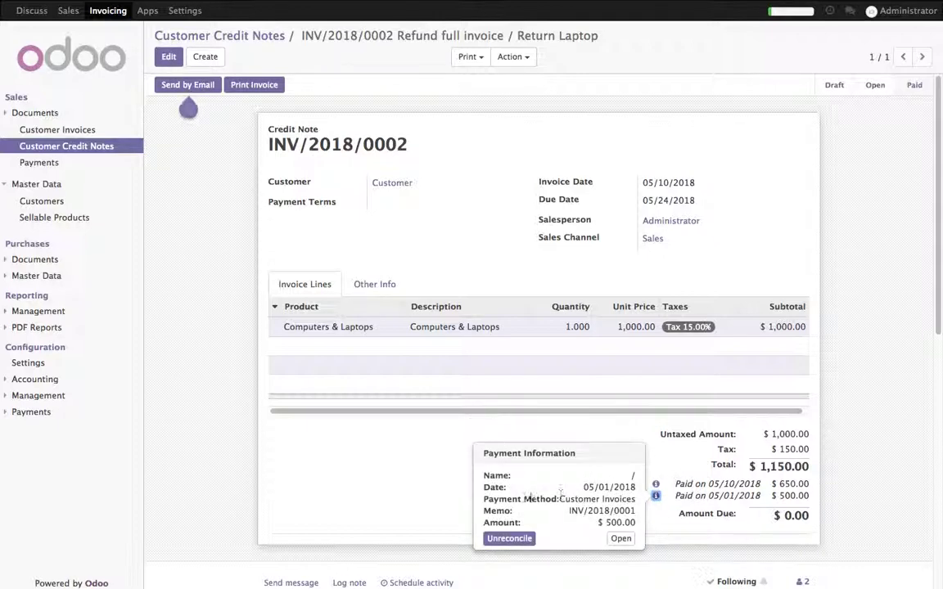
pyautogui.click(707, 530)
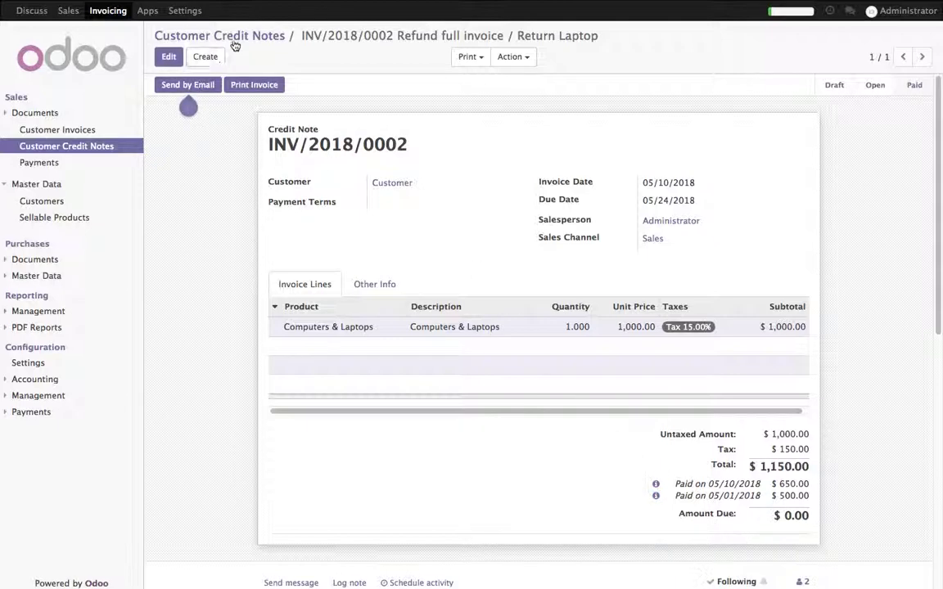